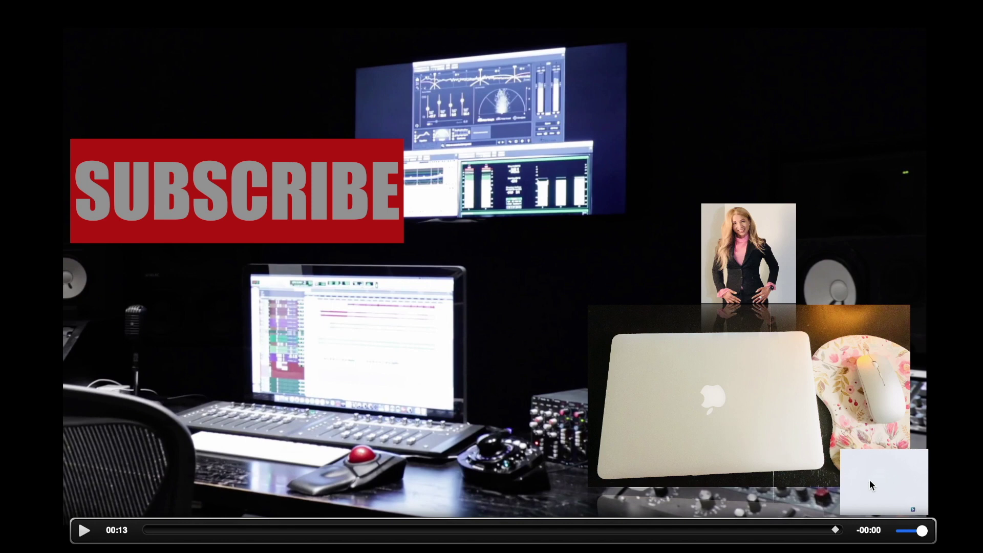
# Resume the QuickTime intro video so it plays on to the sheet protection tutorial title.
pyautogui.click(538, 322)
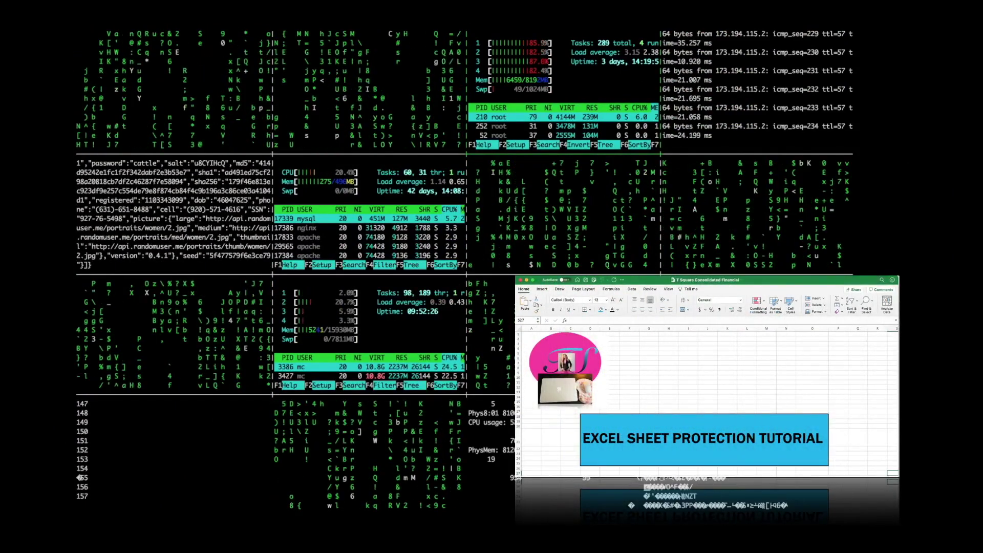
# Let the tutorial play to the slide on worksheet rows, columns and sheets per workbook.
pyautogui.moveTo(593, 291)
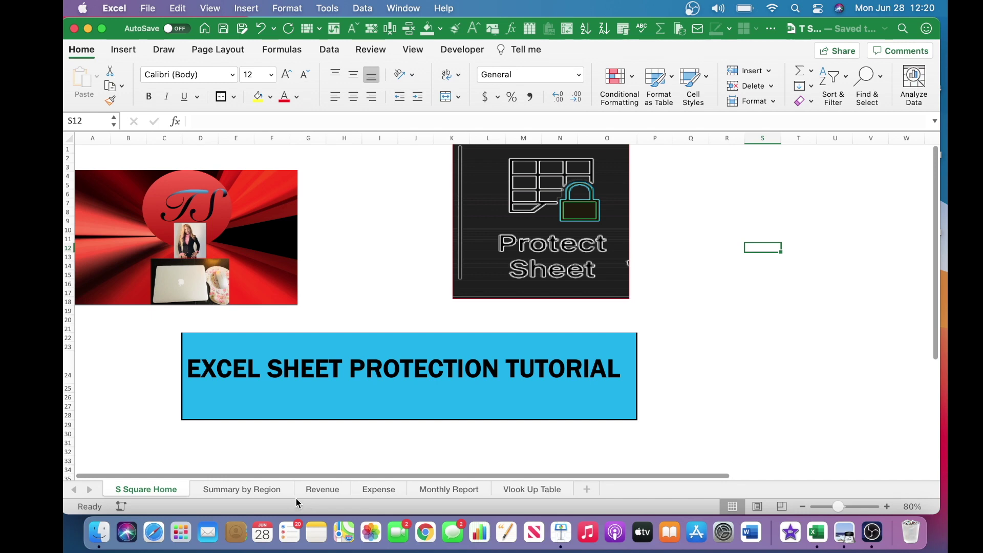
# Open the Revenue sheet showing the revenue table and the VLOOKUP client table.
pyautogui.click(309, 489)
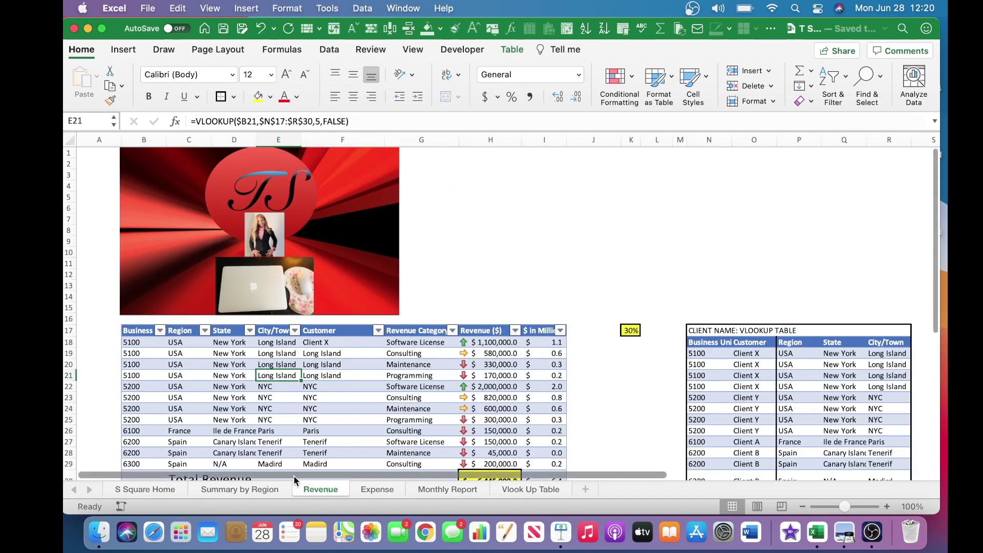
pyautogui.click(144, 342)
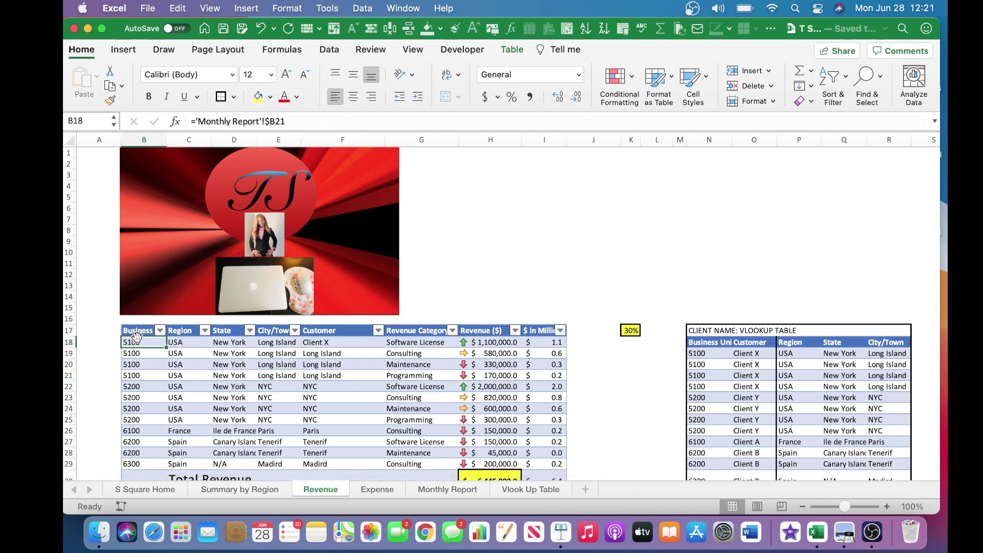
pyautogui.click(193, 345)
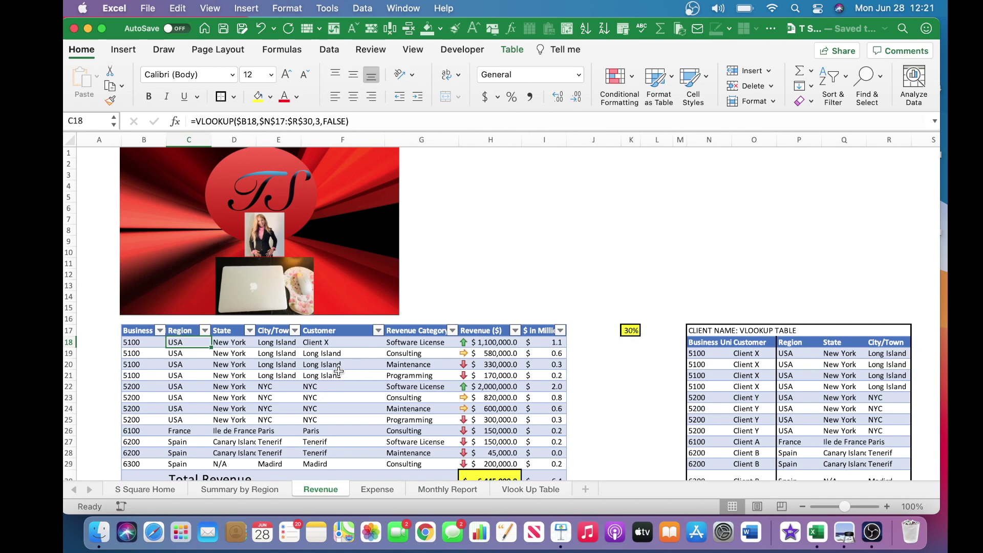
pyautogui.click(239, 344)
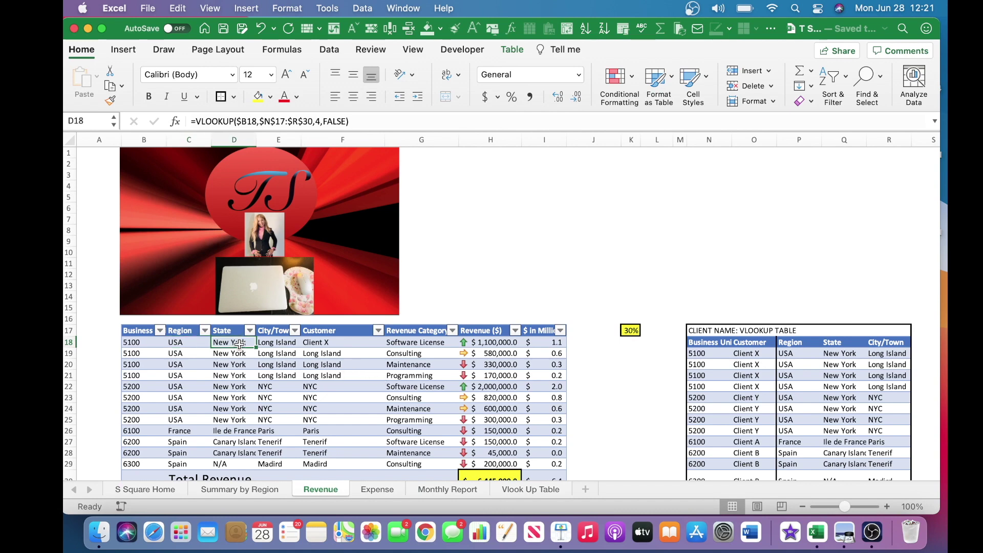
pyautogui.click(272, 345)
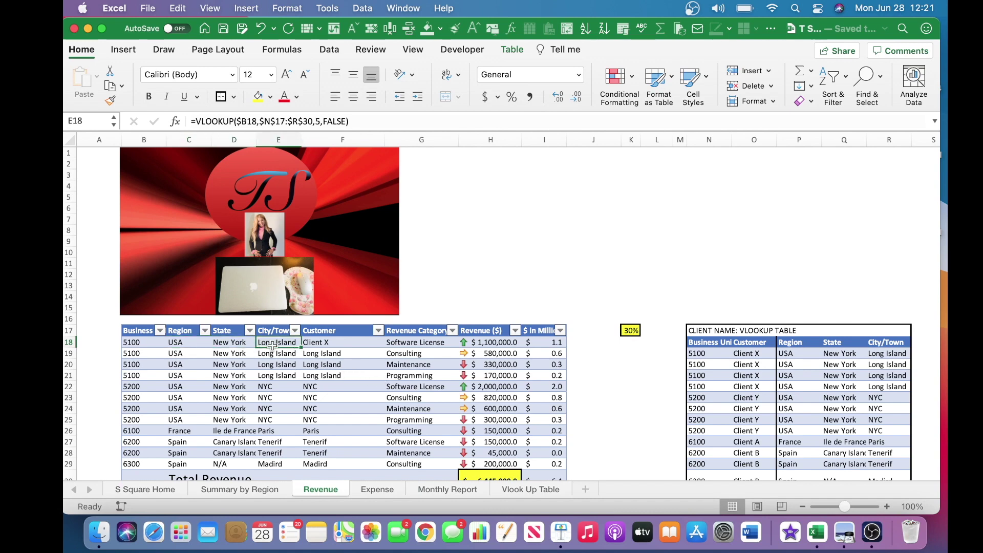
pyautogui.click(326, 342)
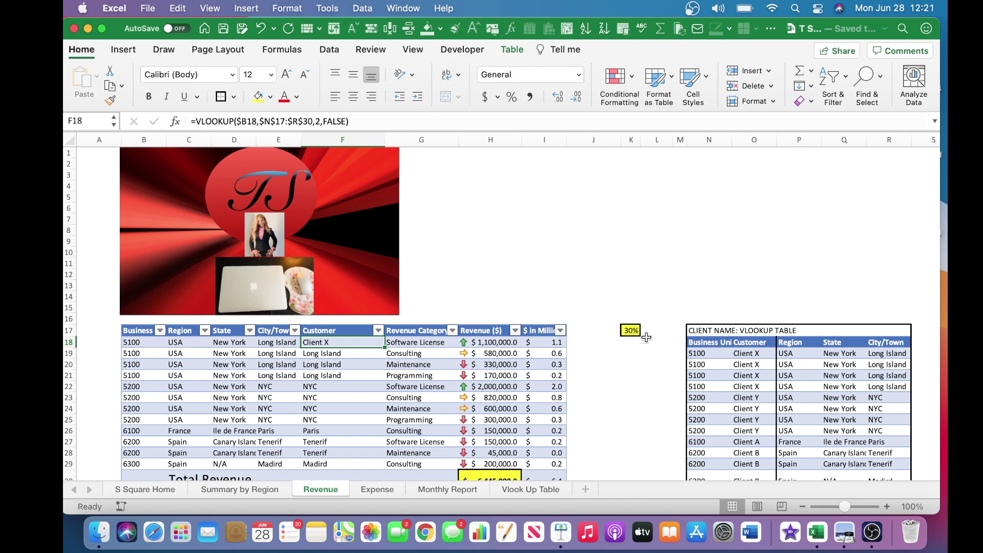
pyautogui.click(398, 345)
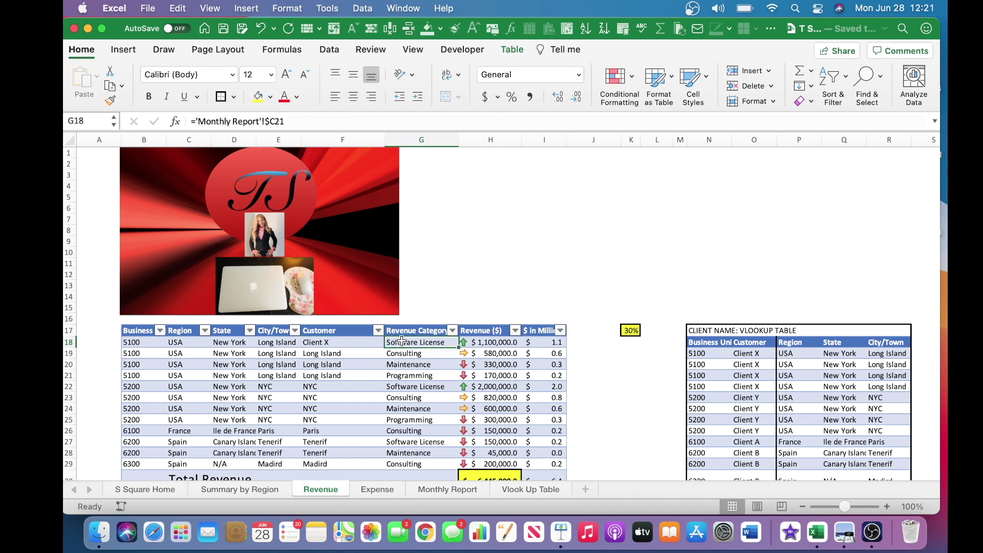
pyautogui.click(404, 334)
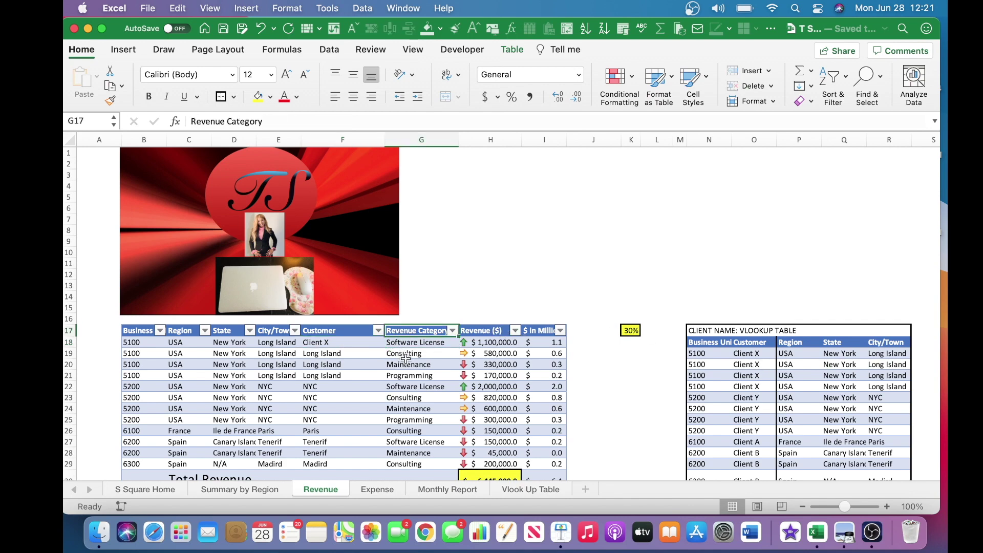
pyautogui.click(424, 344)
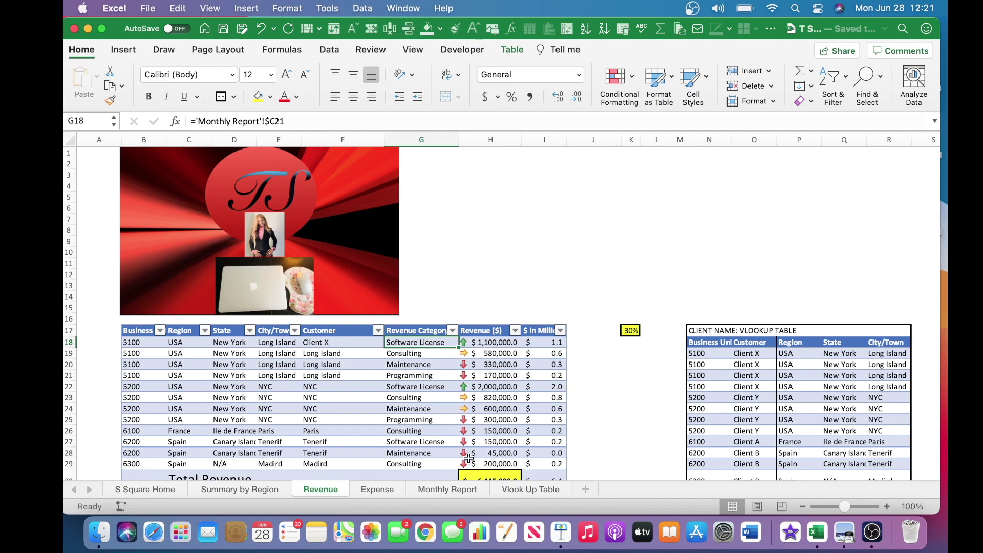
pyautogui.click(495, 344)
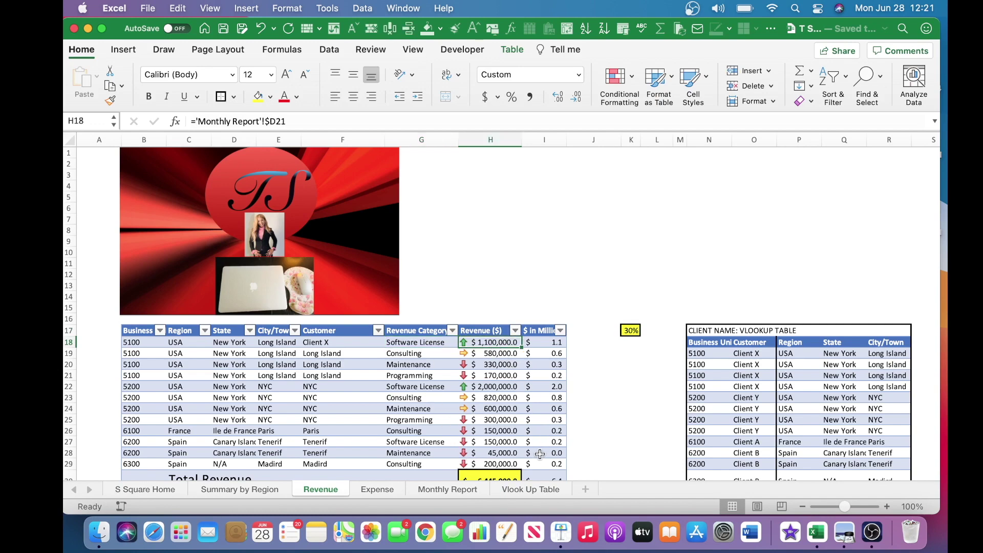
pyautogui.click(533, 343)
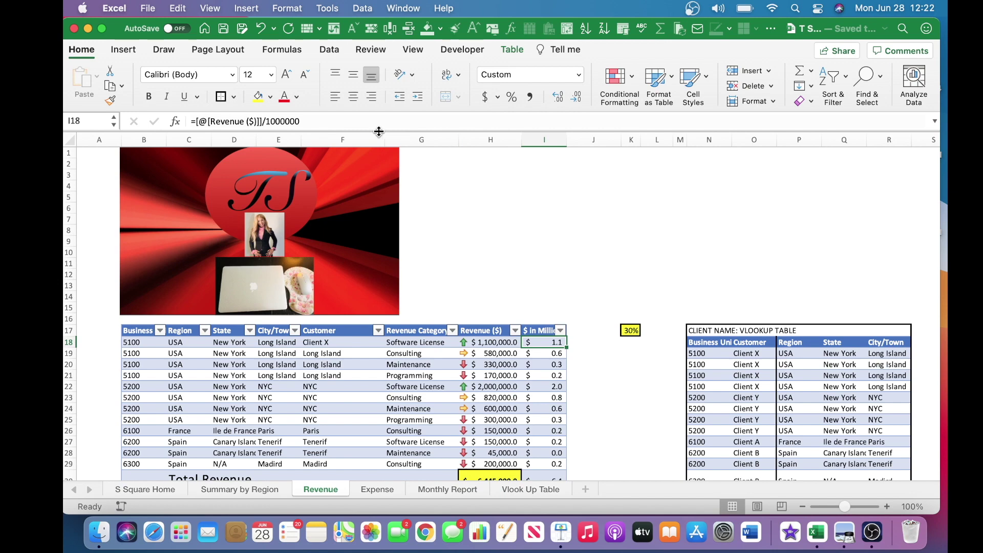
# Protect the Revenue sheet with a password entered and verified, keeping all permissions allowed.
pyautogui.click(373, 51)
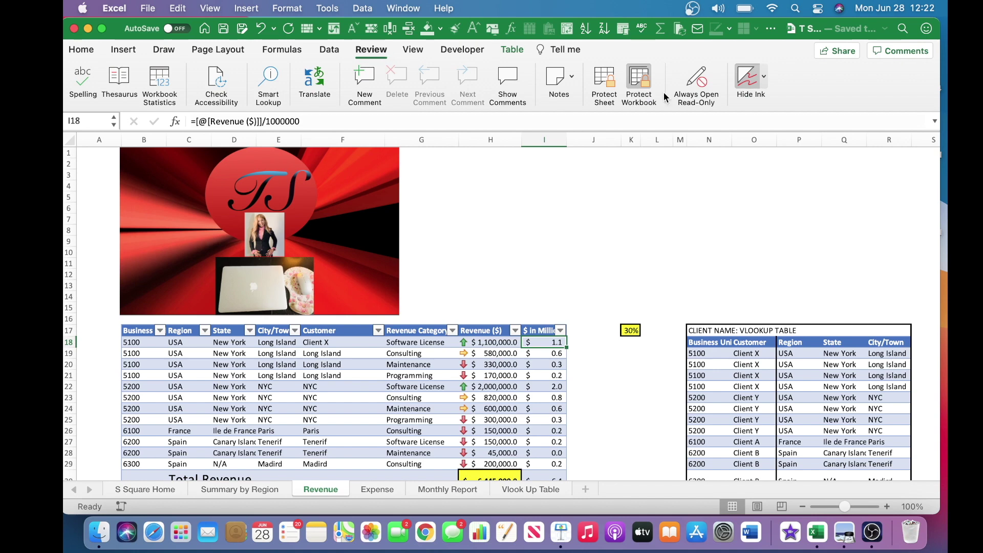
pyautogui.click(607, 82)
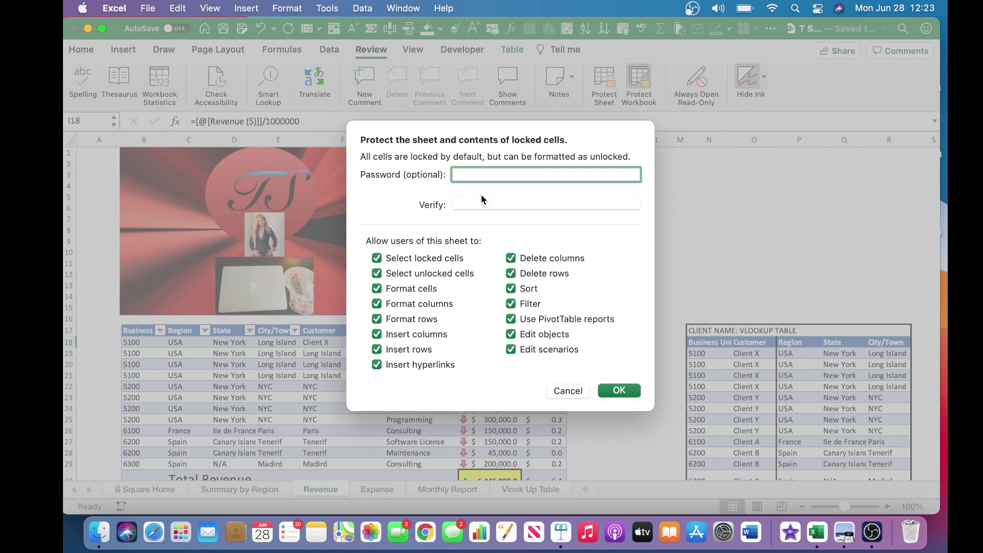
pyautogui.write('1234')
pyautogui.click(469, 204)
pyautogui.write('1234')
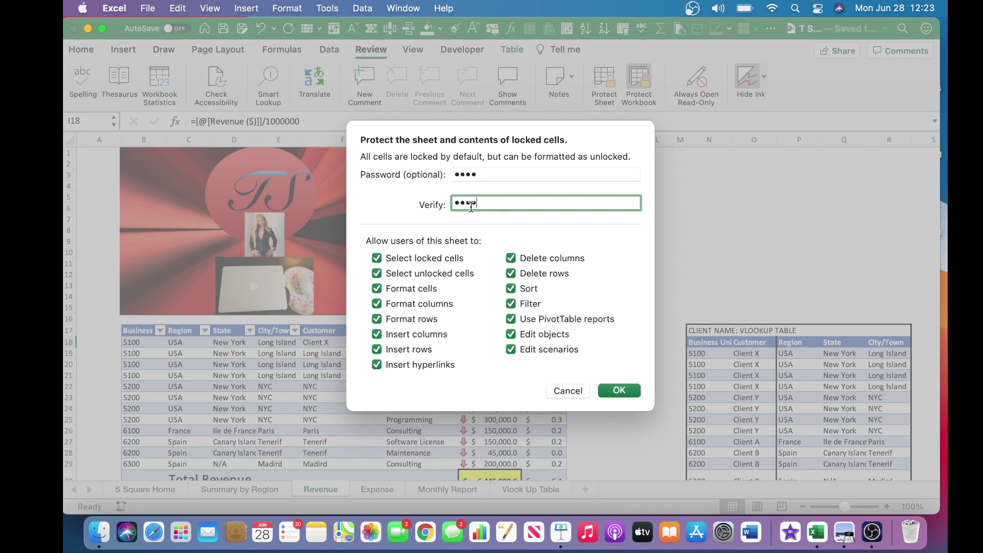
pyautogui.click(615, 388)
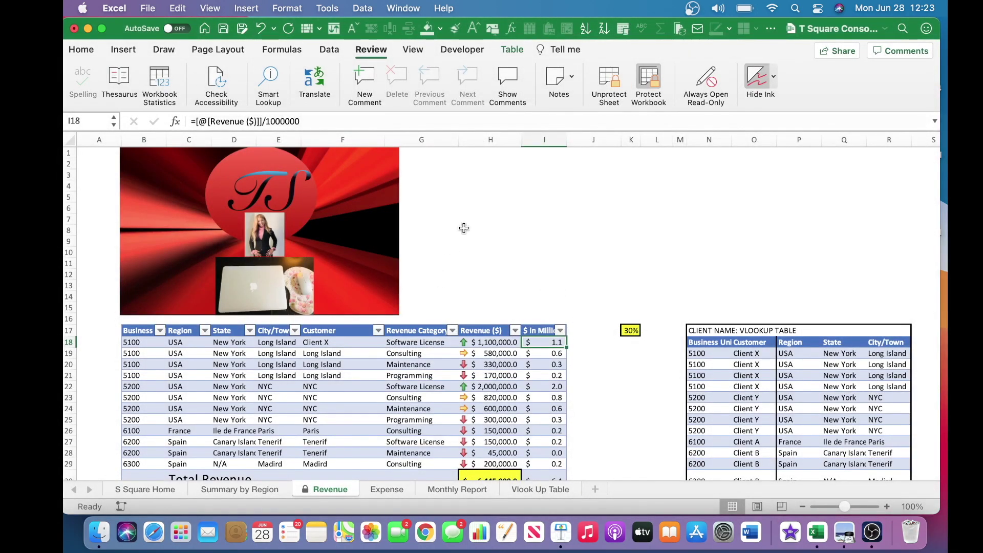
# Test the Revenue sheet's lock by attempting to unprotect it without a password, then cancel.
pyautogui.click(448, 228)
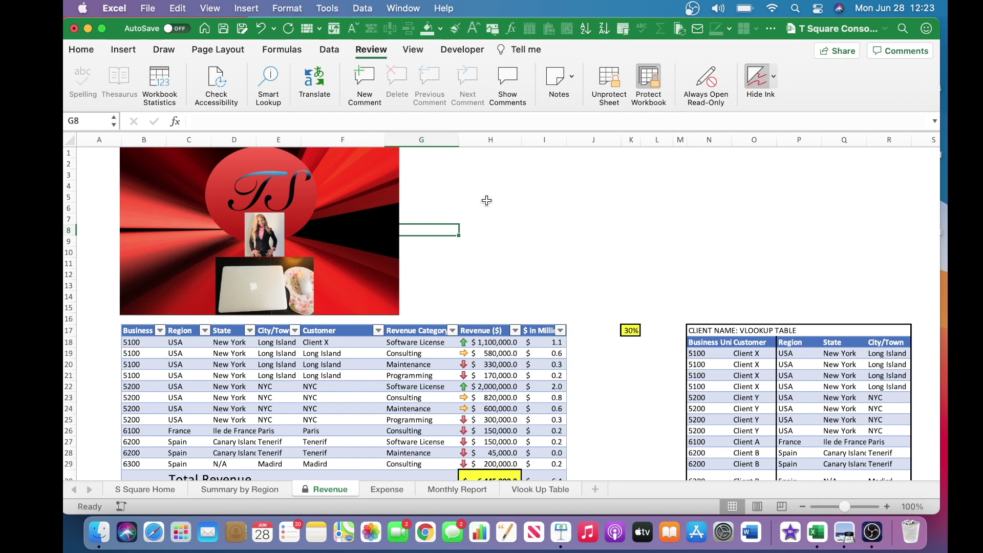
pyautogui.click(606, 81)
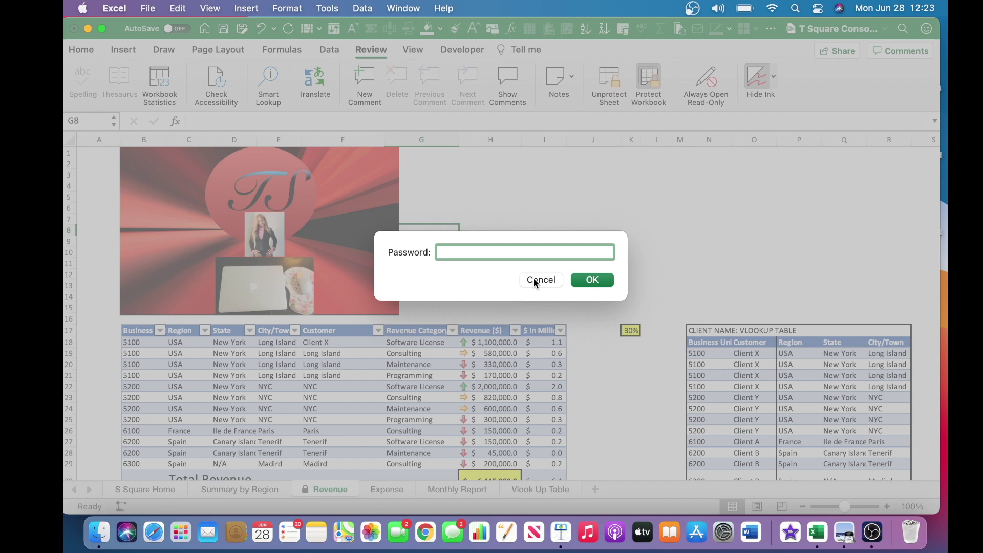
pyautogui.click(589, 281)
pyautogui.click(537, 279)
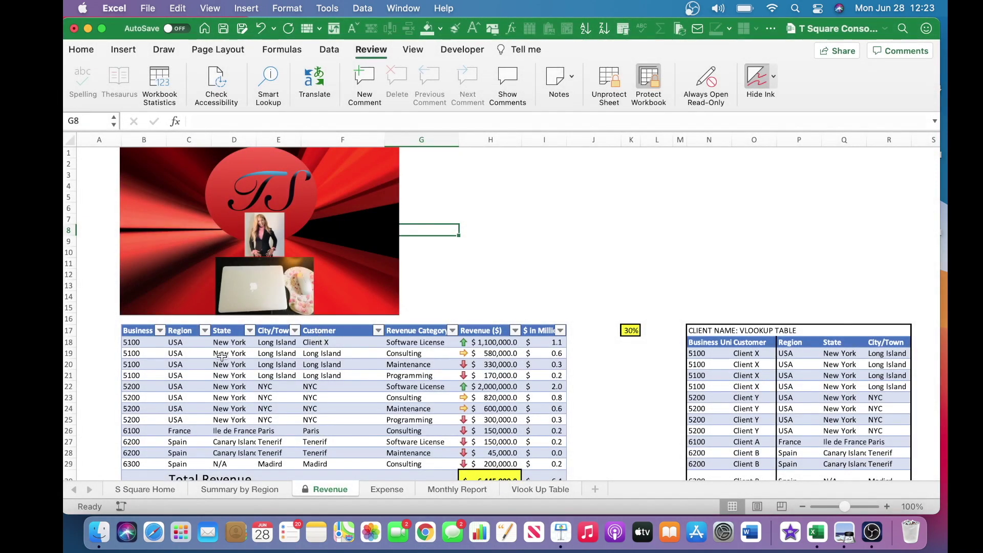
# Confirm the Region cell can't be edited, then view H18's ='Monthly Report'!$D21 formula.
pyautogui.click(186, 344)
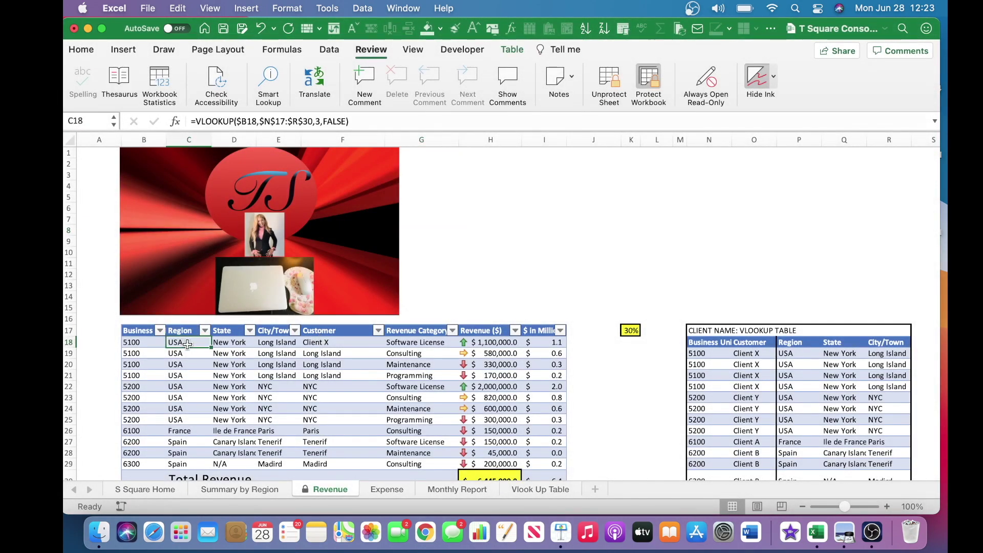
pyautogui.doubleClick(187, 343)
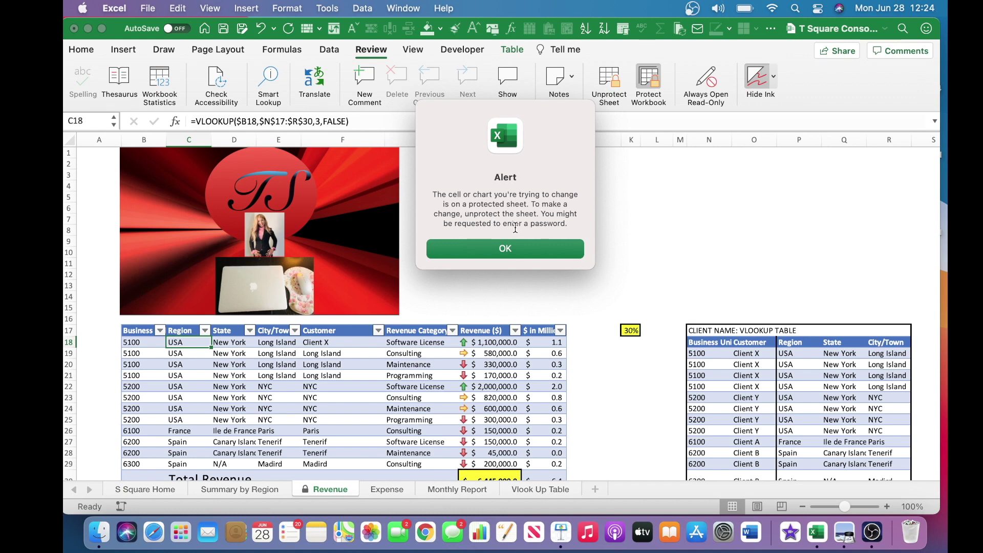
pyautogui.click(533, 250)
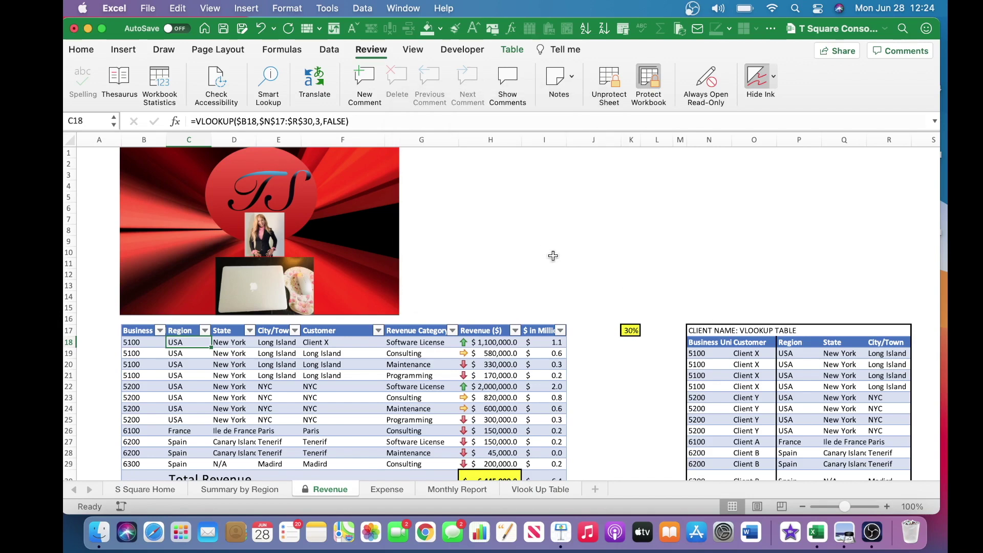
pyautogui.click(491, 341)
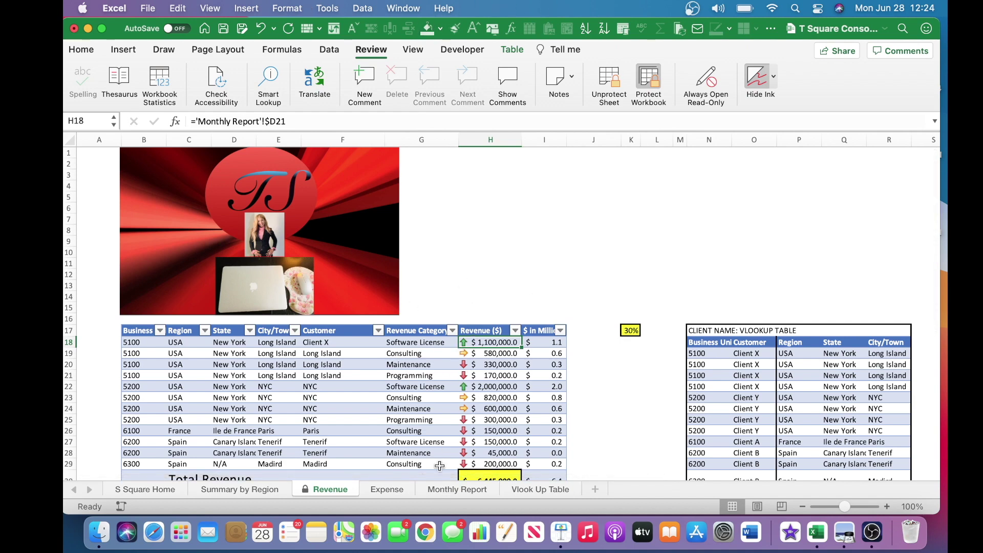
pyautogui.click(450, 490)
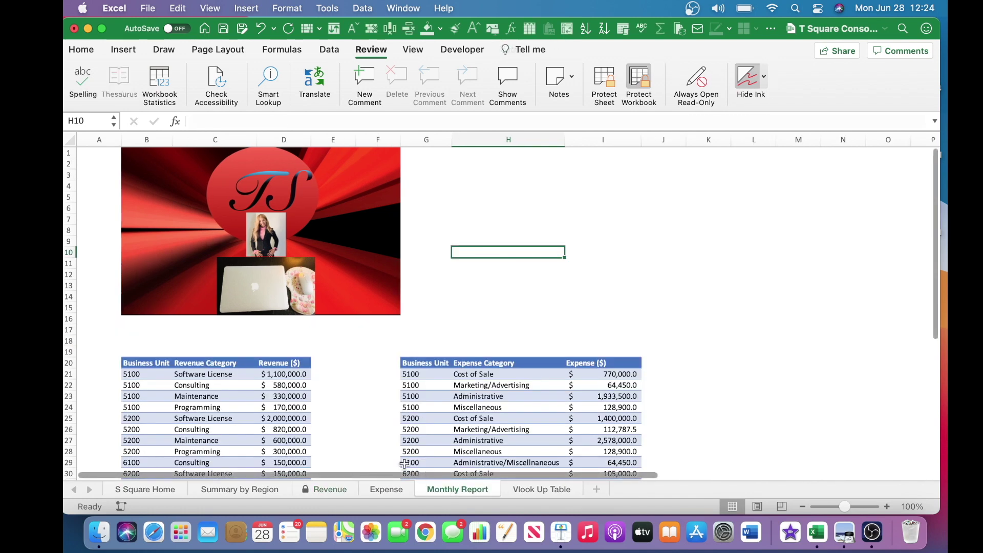
pyautogui.click(128, 362)
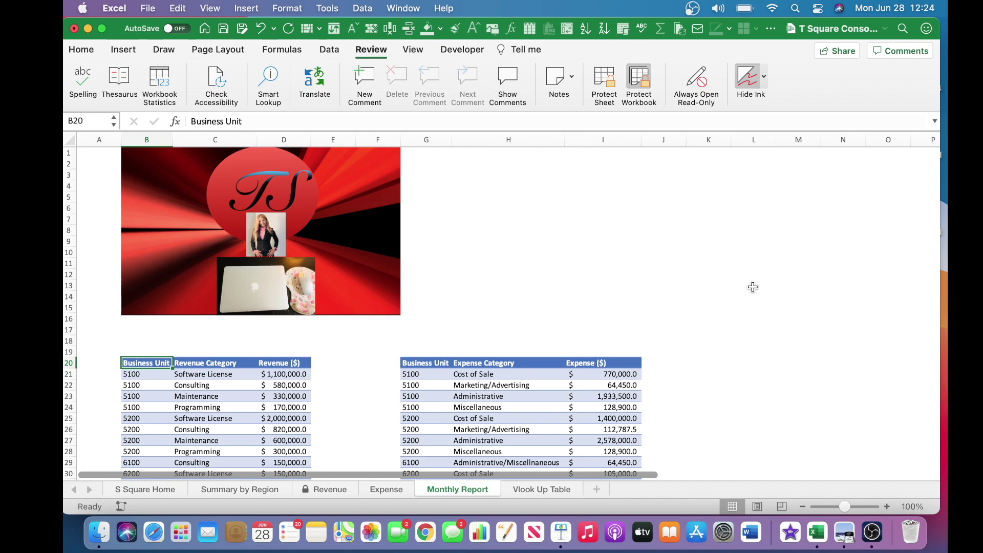
pyautogui.click(314, 430)
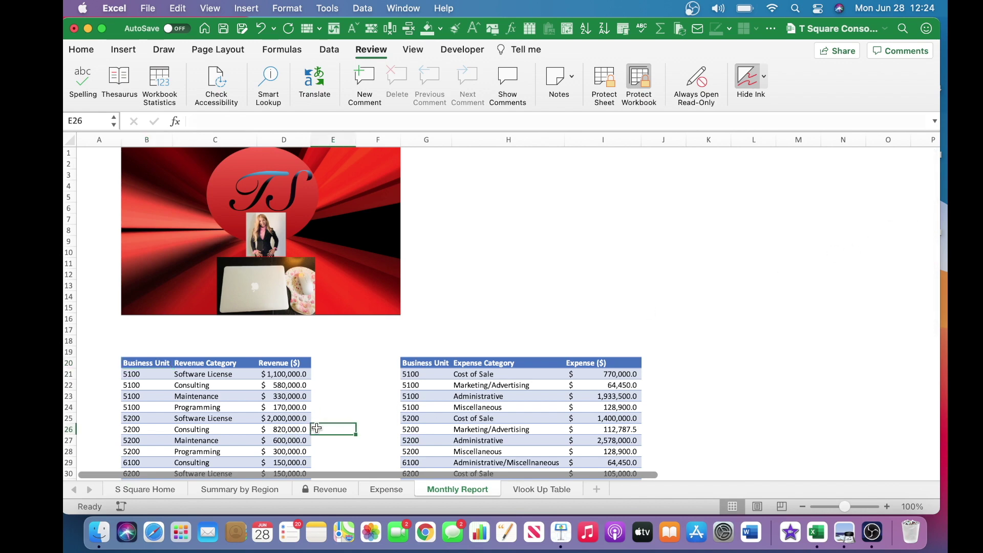
pyautogui.press('Down')
pyautogui.press('Down')
pyautogui.press('Down')
pyautogui.press('Down')
pyautogui.press('Down')
pyautogui.press('Down')
pyautogui.press('Down')
pyautogui.press('Down')
pyautogui.press('Down')
pyautogui.press('Down')
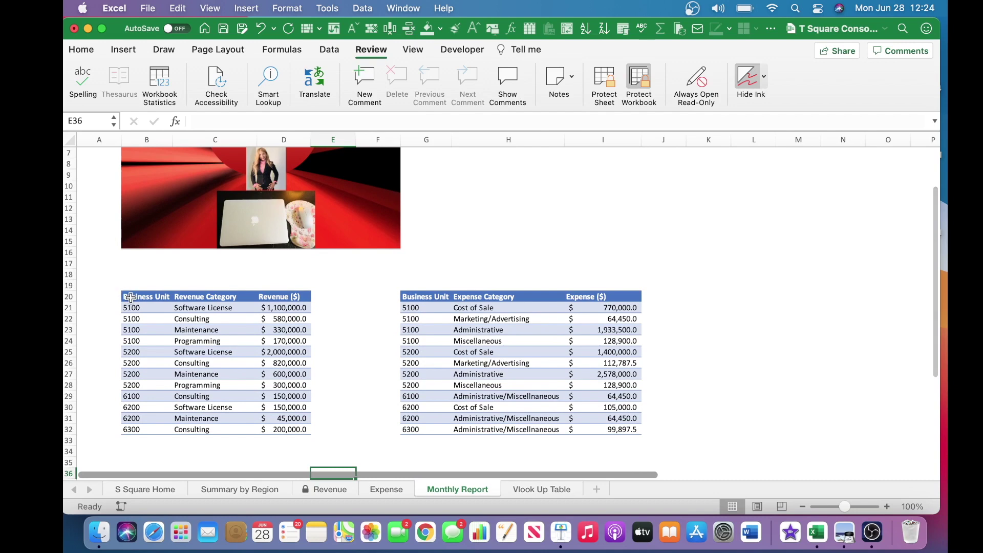
pyautogui.click(127, 296)
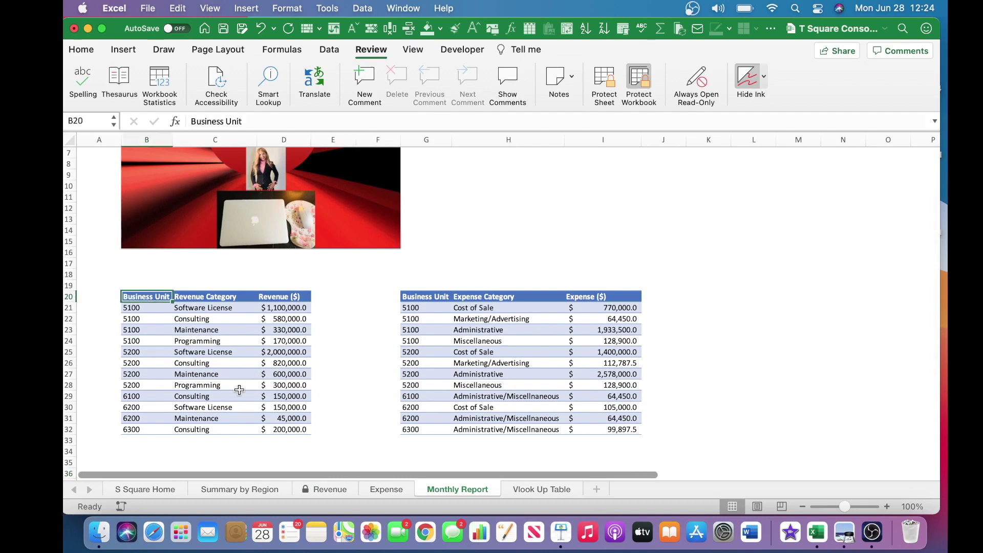
pyautogui.click(324, 484)
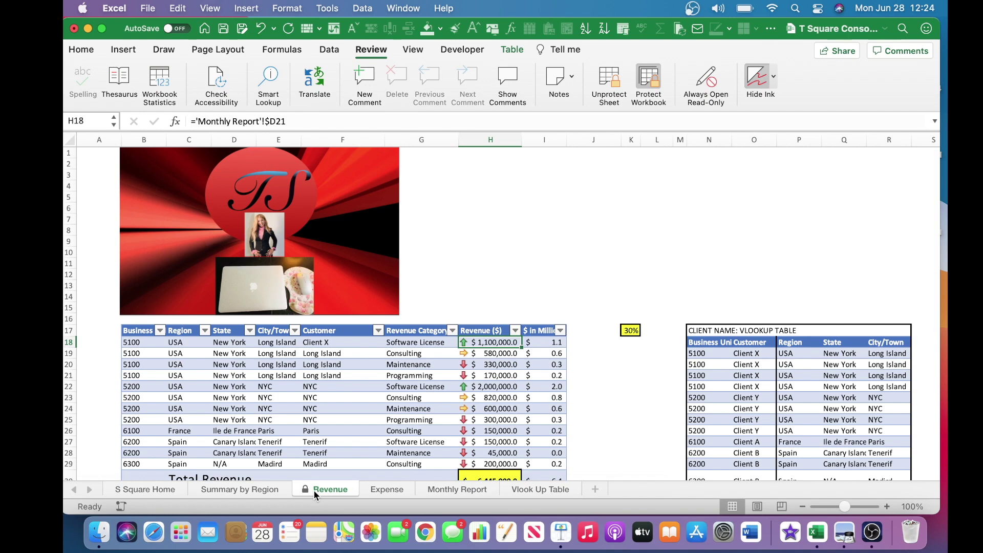
pyautogui.click(383, 489)
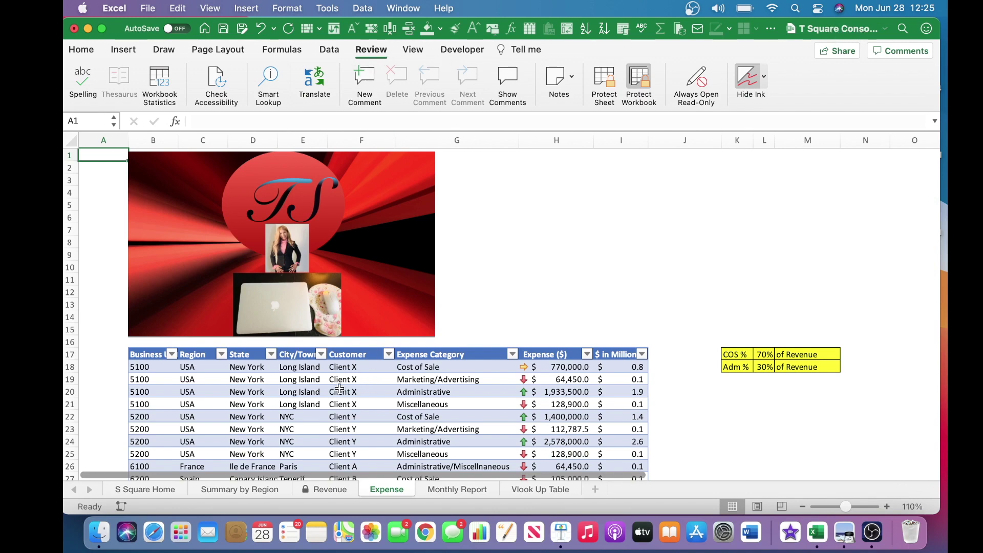
# Check the Expense sheet's Business Unit formulas in B18 and B20, then return to Monthly Report.
pyautogui.click(150, 369)
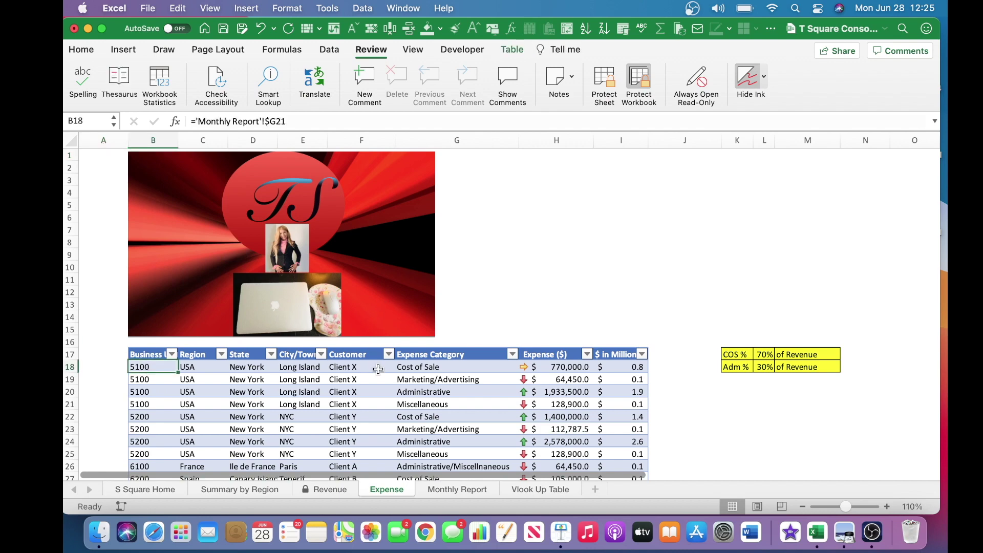
pyautogui.press('Down')
pyautogui.press('Down')
pyautogui.press('Down')
pyautogui.press('Down')
pyautogui.press('Down')
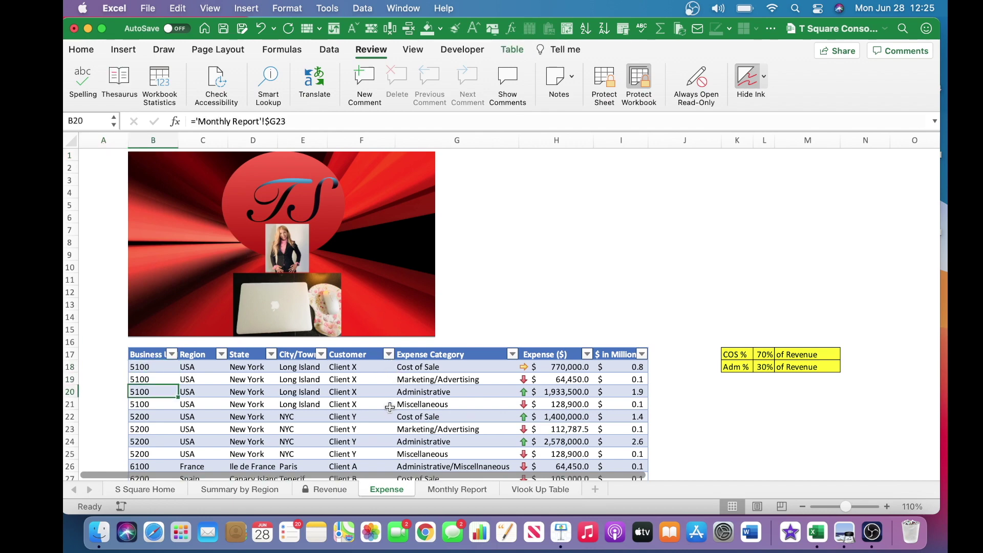
pyautogui.press('Down')
pyautogui.press('Down')
pyautogui.press('Down')
pyautogui.press('Down')
pyautogui.press('Down')
pyautogui.press('Down')
pyautogui.press('Down')
pyautogui.press('Down')
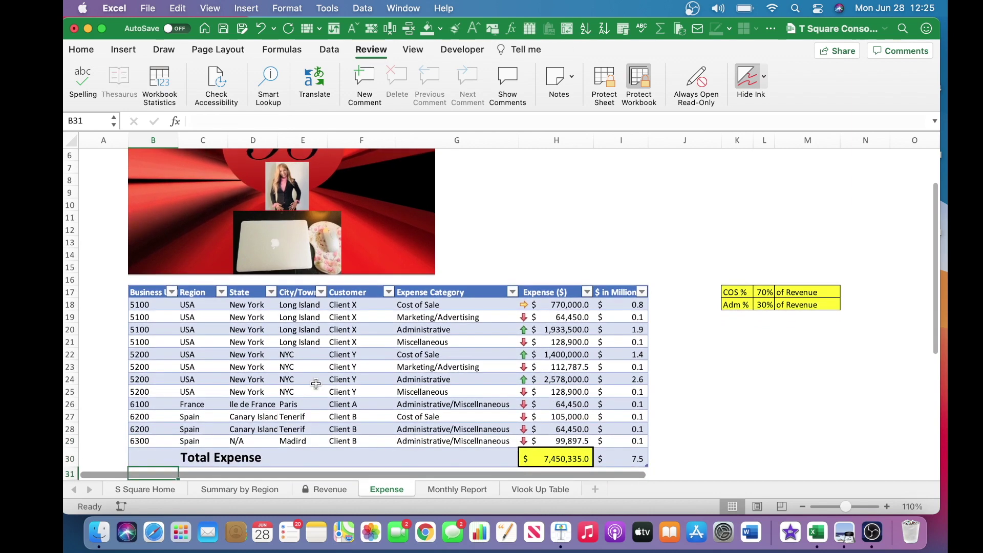
pyautogui.moveTo(136, 303); pyautogui.dragTo(137, 318)
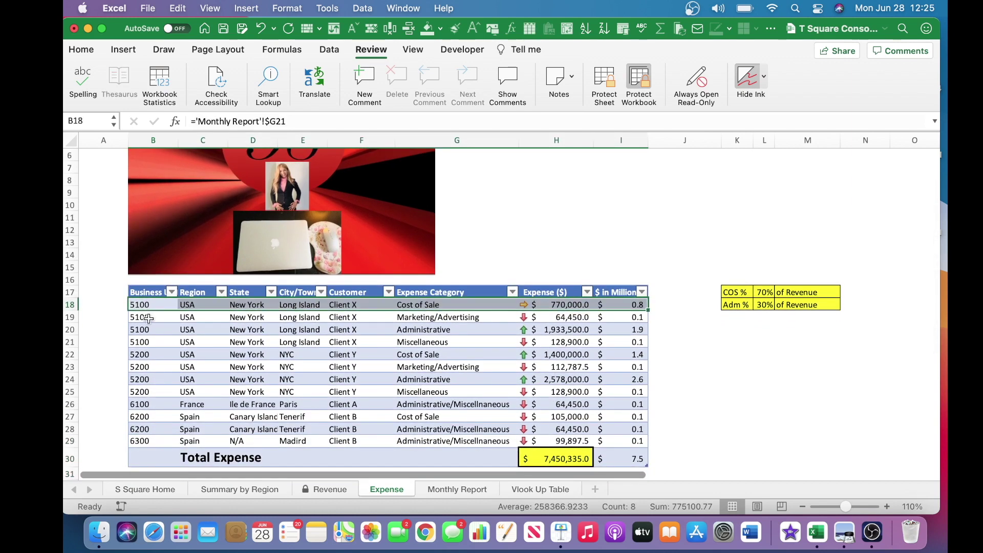
pyautogui.click(152, 329)
pyautogui.click(152, 305)
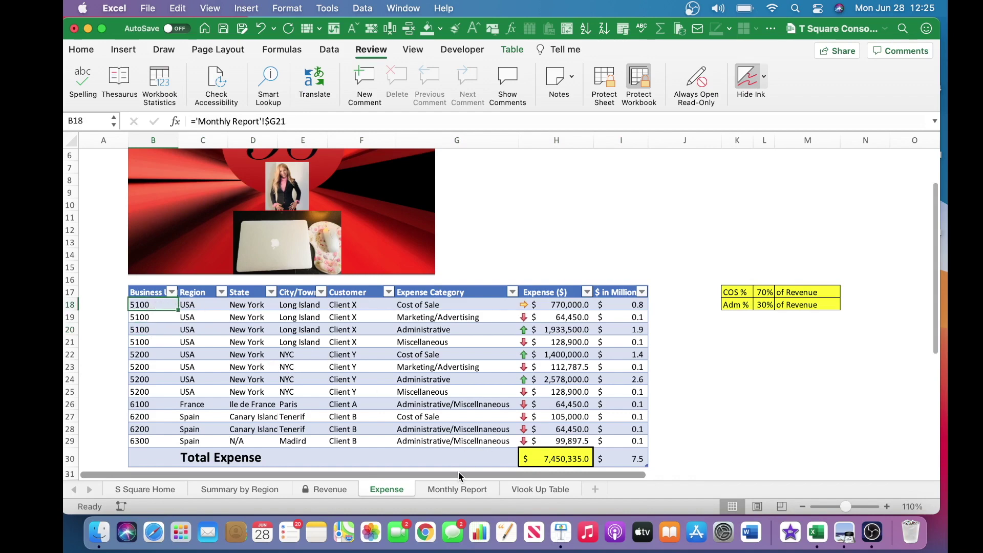
pyautogui.click(455, 489)
pyautogui.keyDown('shift'); pyautogui.click(616, 429); pyautogui.keyUp('shift')
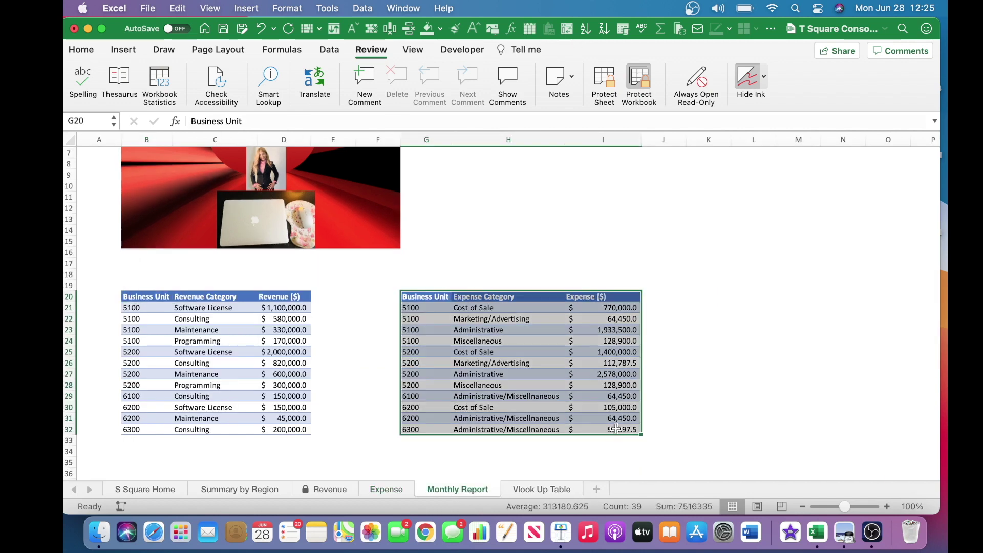
pyautogui.click(374, 491)
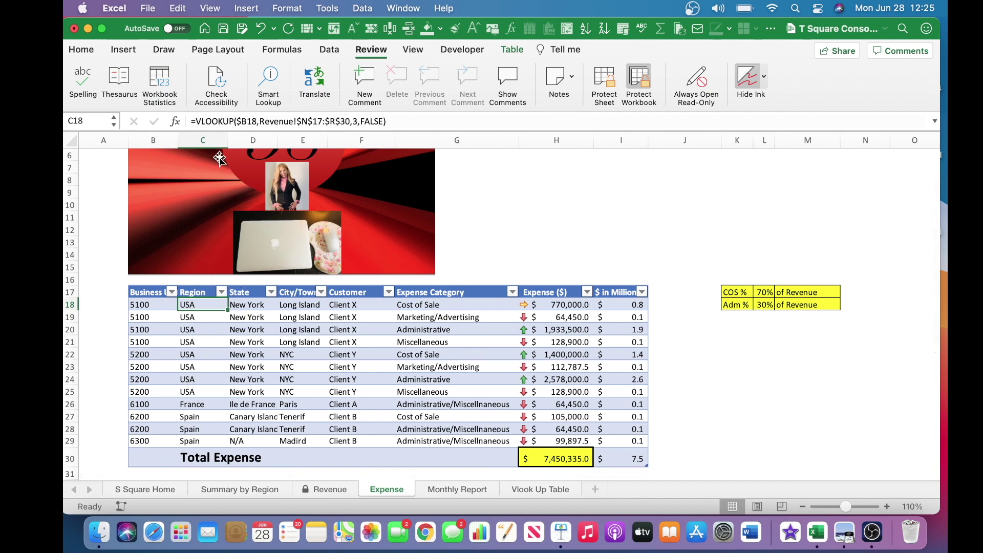
pyautogui.moveTo(205, 141); pyautogui.dragTo(348, 166)
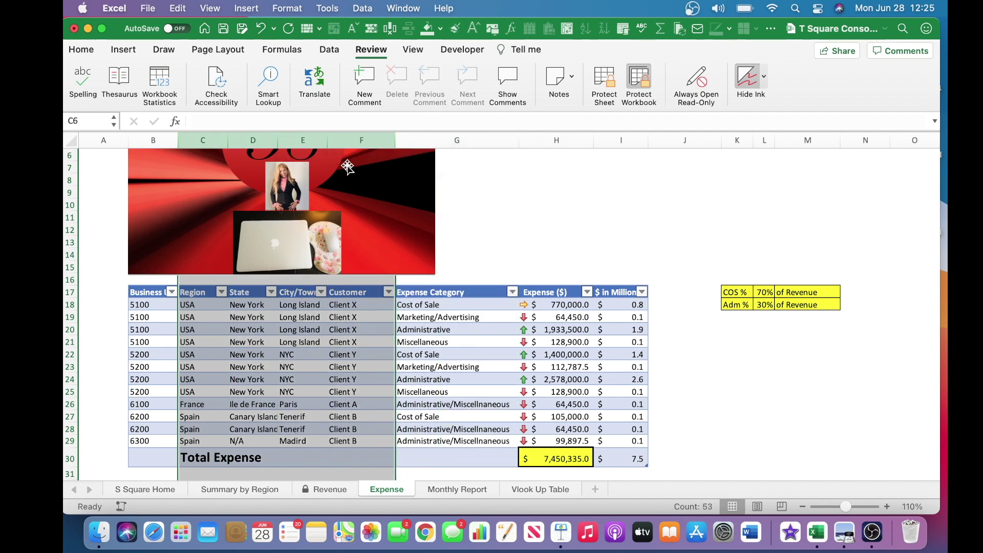
pyautogui.click(236, 340)
pyautogui.click(313, 329)
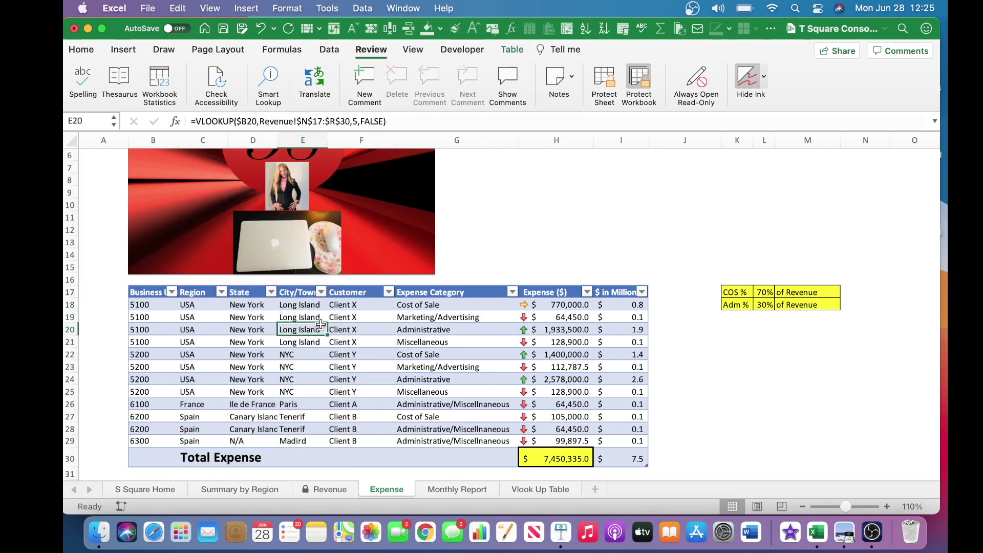
pyautogui.click(335, 329)
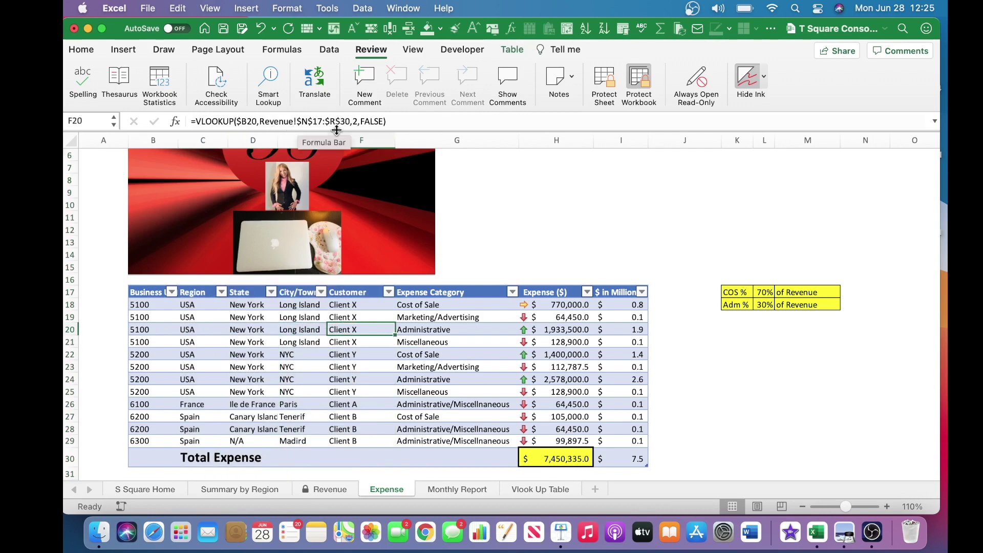
pyautogui.click(411, 306)
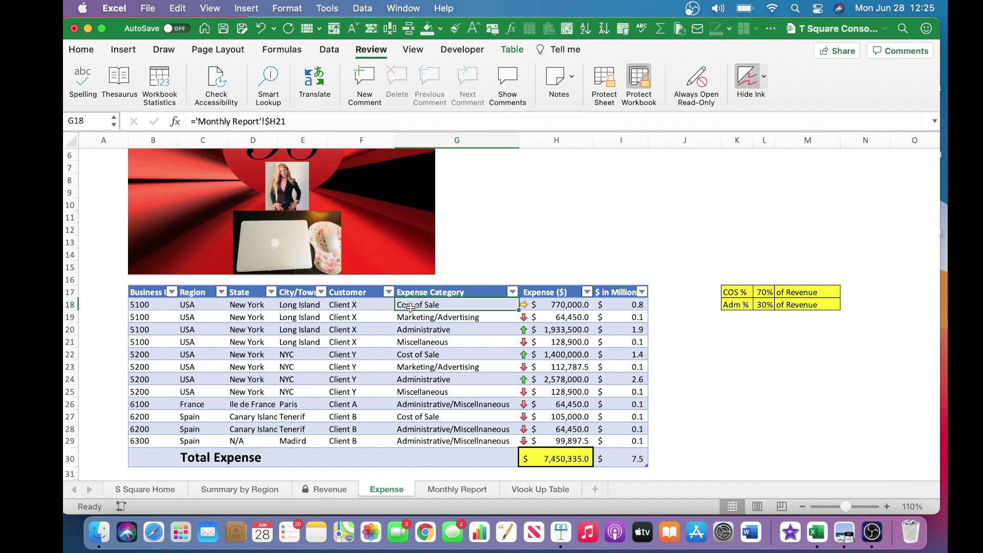
pyautogui.click(430, 292)
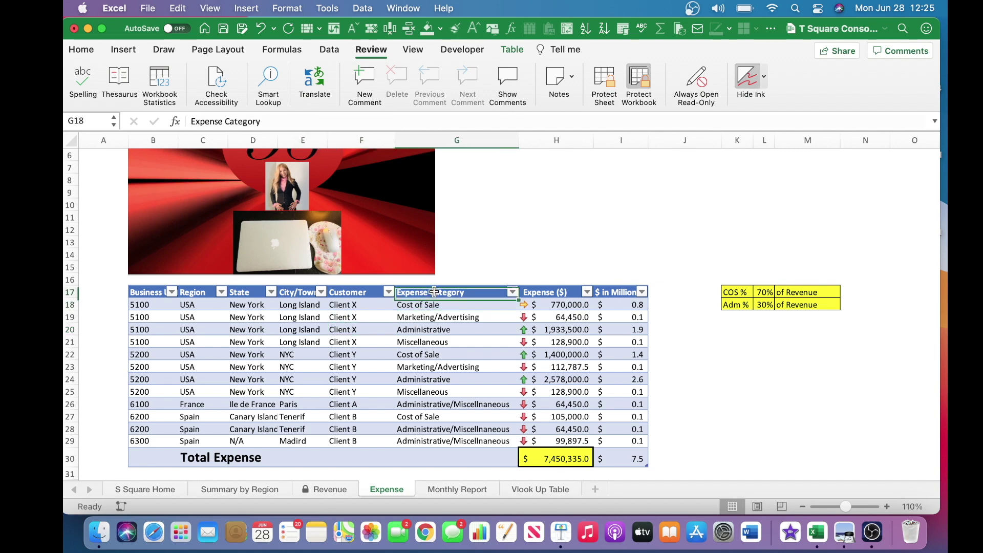
pyautogui.moveTo(464, 140); pyautogui.dragTo(557, 144)
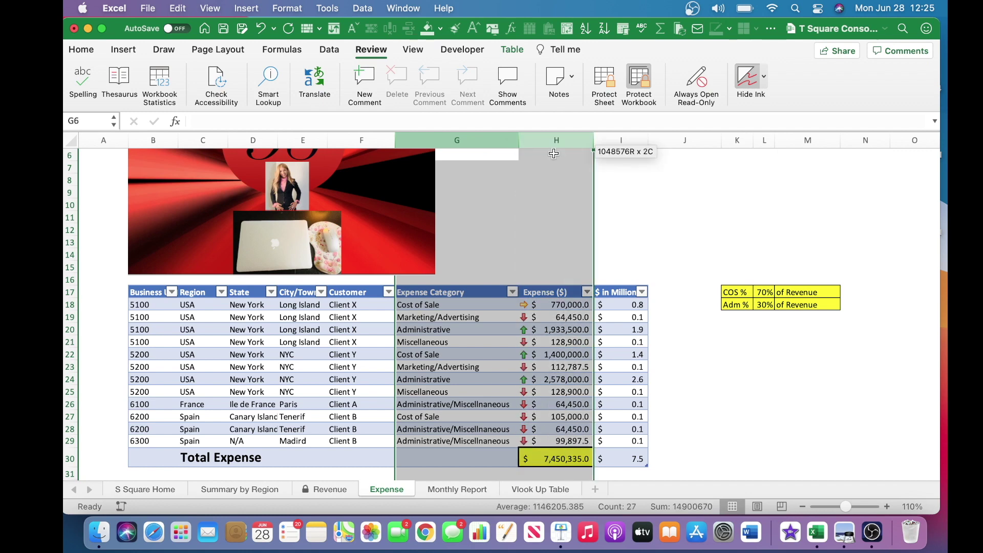
pyautogui.click(428, 300)
pyautogui.click(422, 294)
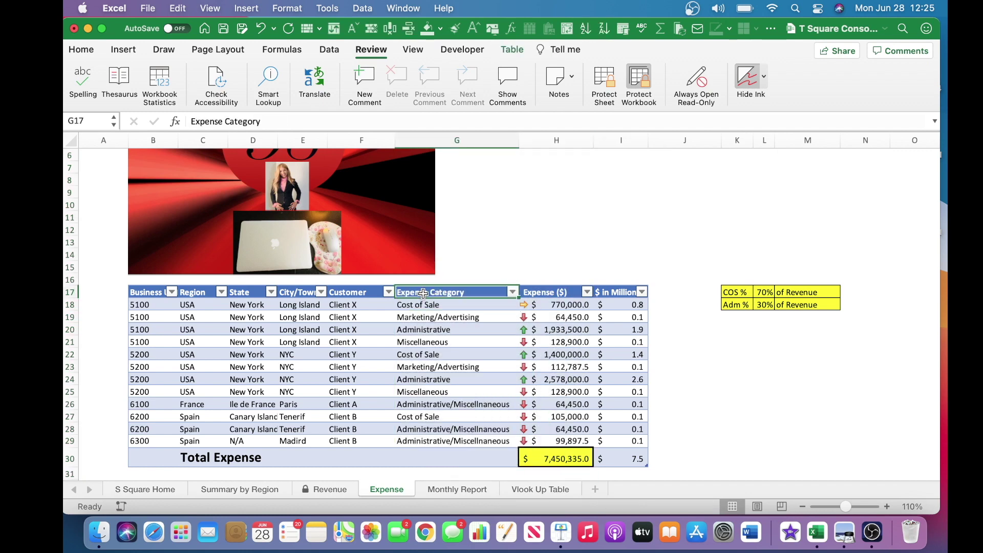
pyautogui.keyDown('shift'); pyautogui.click(561, 439); pyautogui.keyUp('shift')
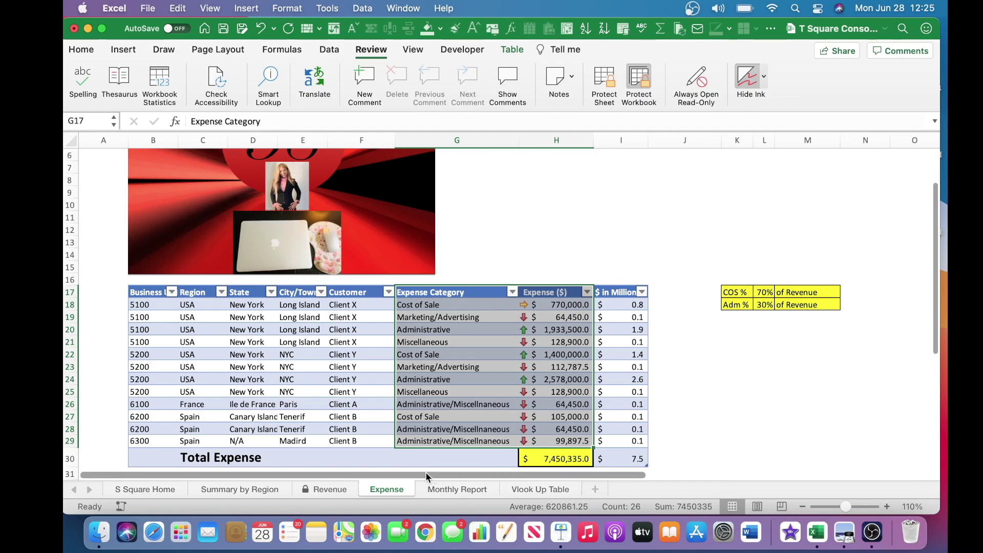
pyautogui.click(444, 491)
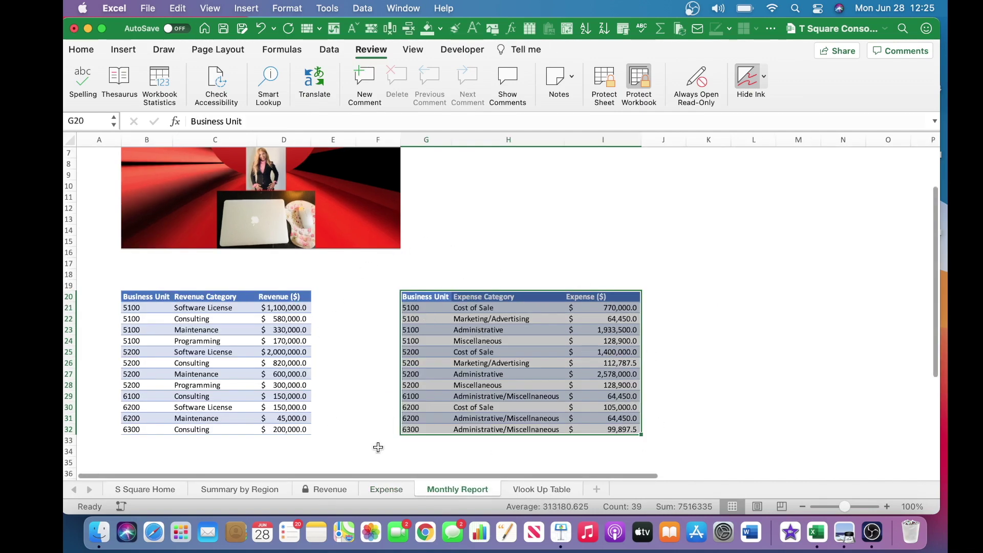
pyautogui.click(385, 490)
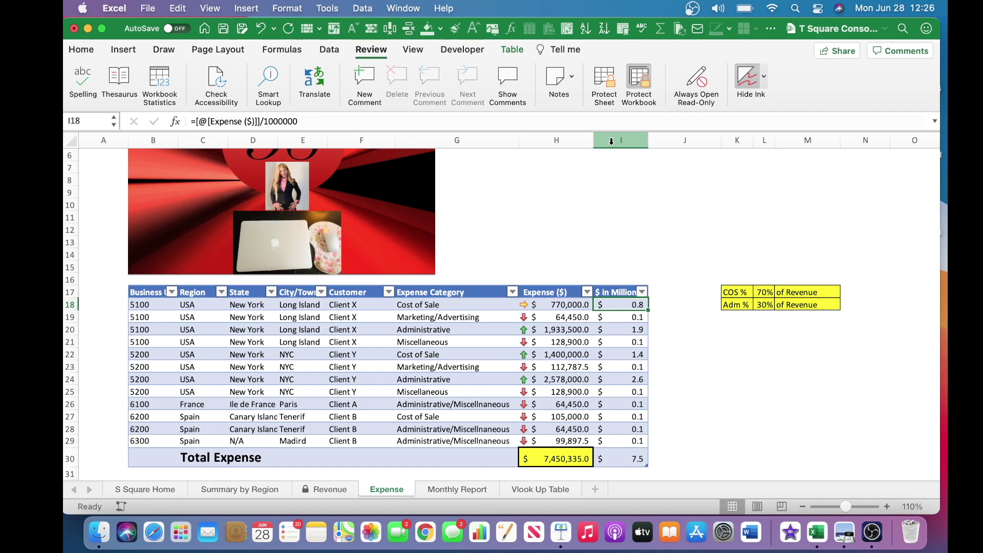
pyautogui.click(621, 293)
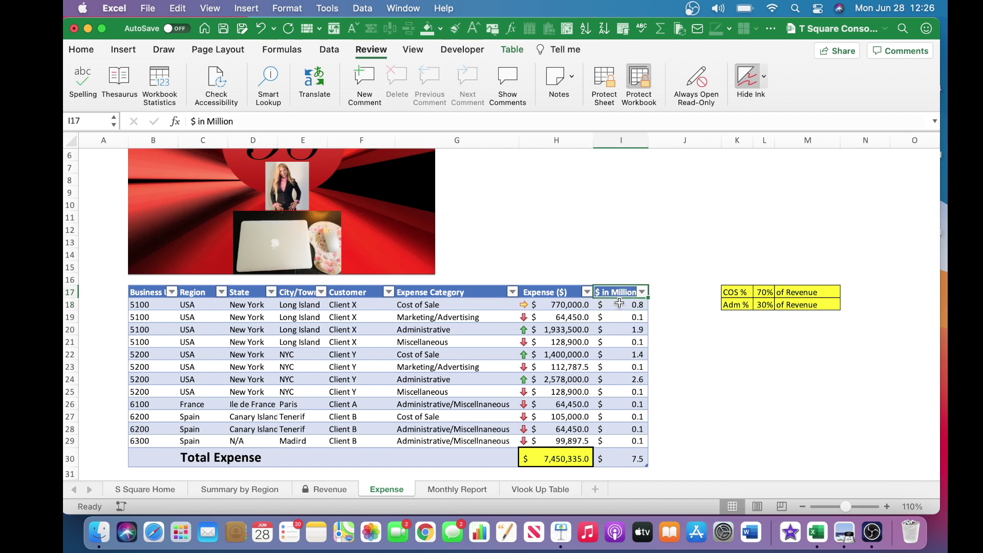
pyautogui.click(620, 304)
pyautogui.keyDown('shift'); pyautogui.click(638, 442); pyautogui.keyUp('shift')
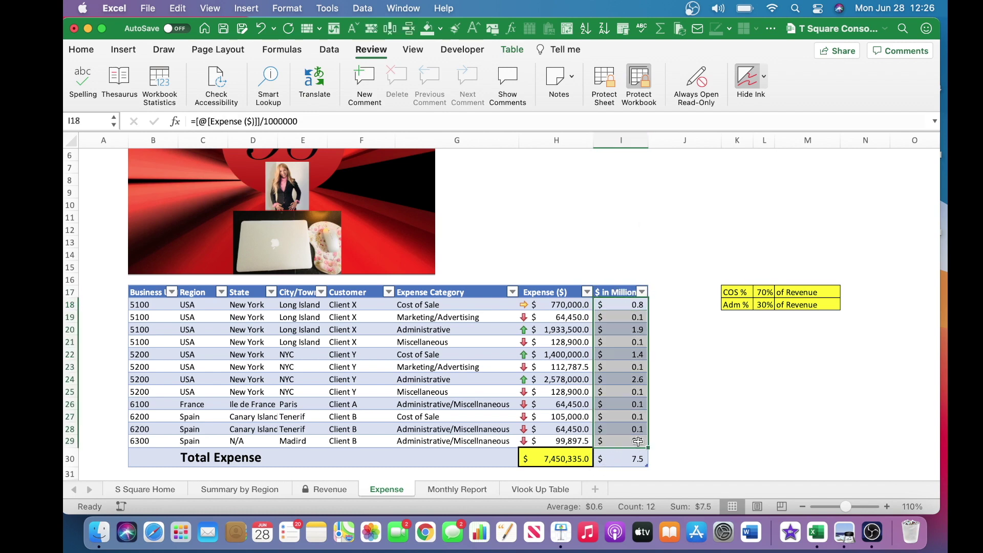
pyautogui.click(614, 334)
pyautogui.click(618, 306)
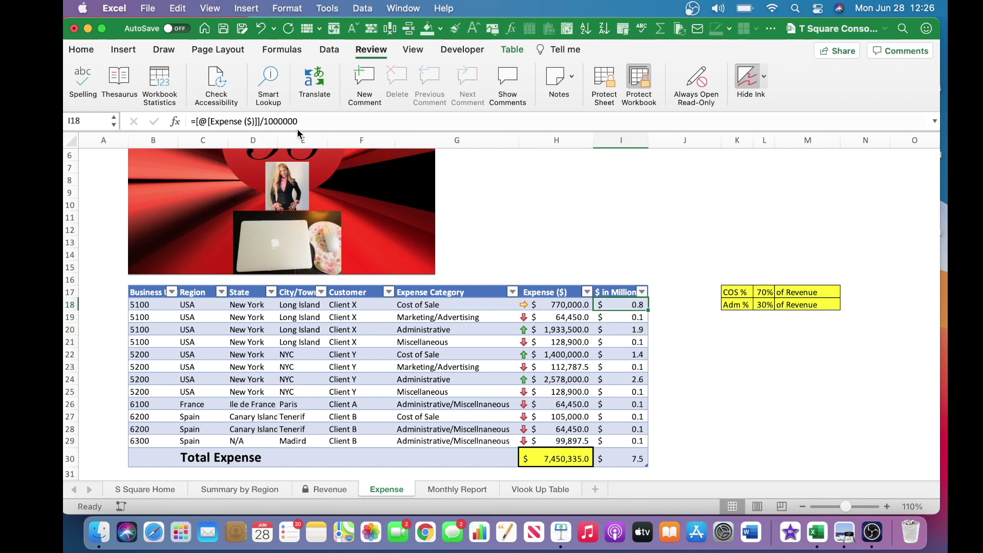
pyautogui.click(139, 296)
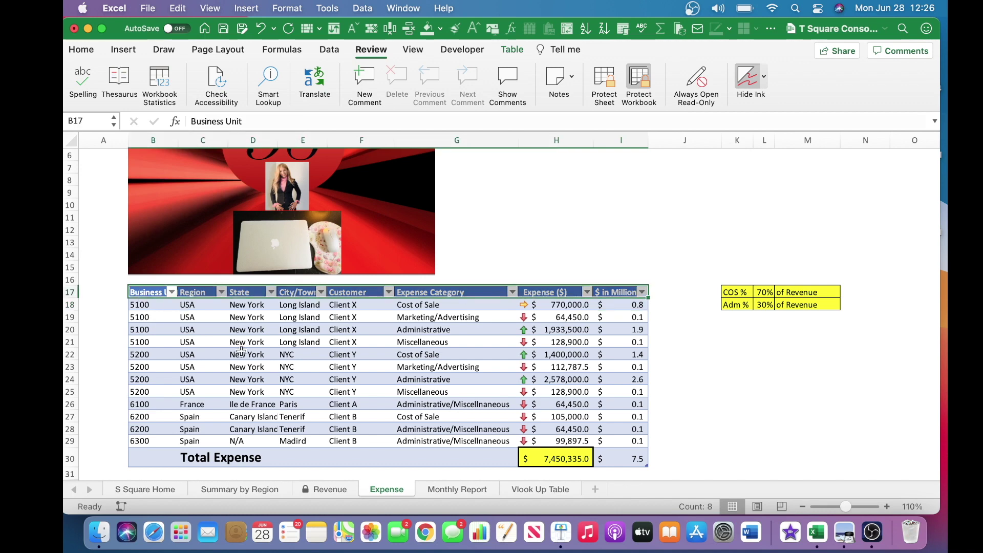
pyautogui.keyDown('shift'); pyautogui.click(627, 461); pyautogui.keyUp('shift')
pyautogui.click(557, 264)
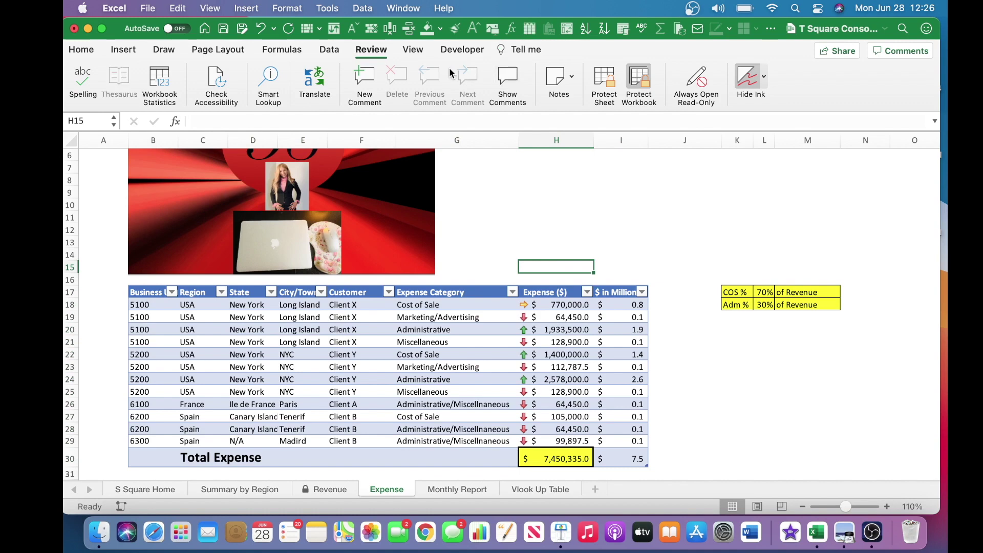
# Open Protect Sheet for the Expense sheet, enter a password, and move to the Verify field.
pyautogui.click(361, 49)
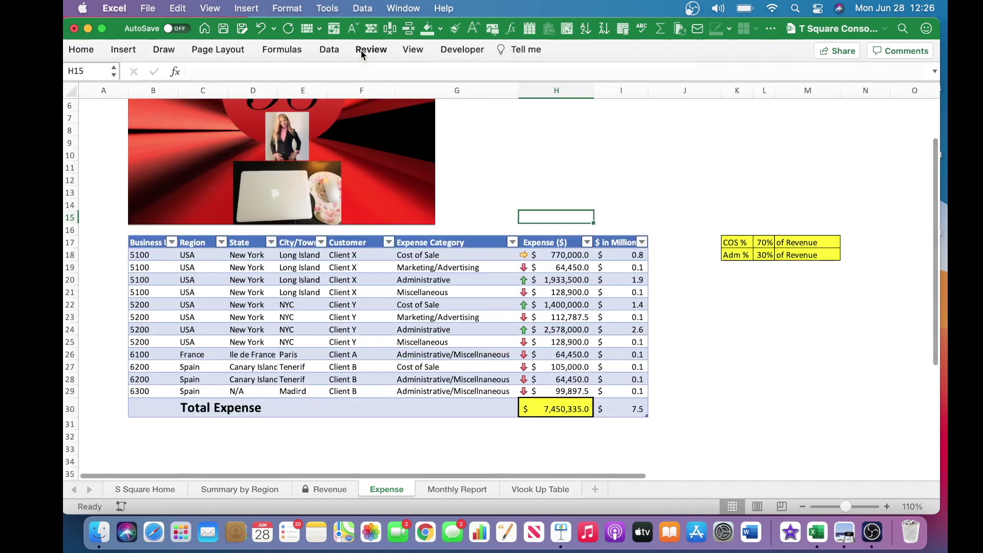
pyautogui.click(361, 49)
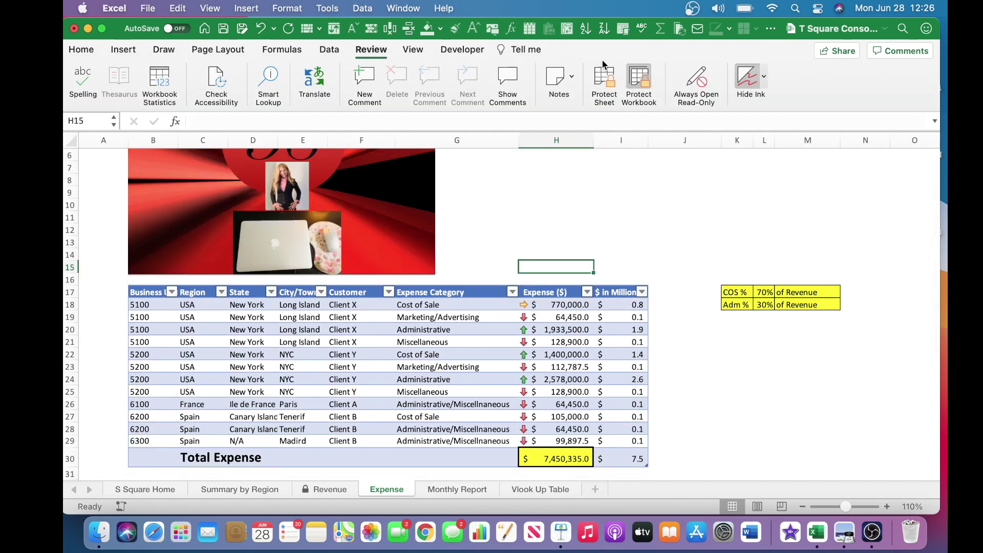
pyautogui.click(609, 85)
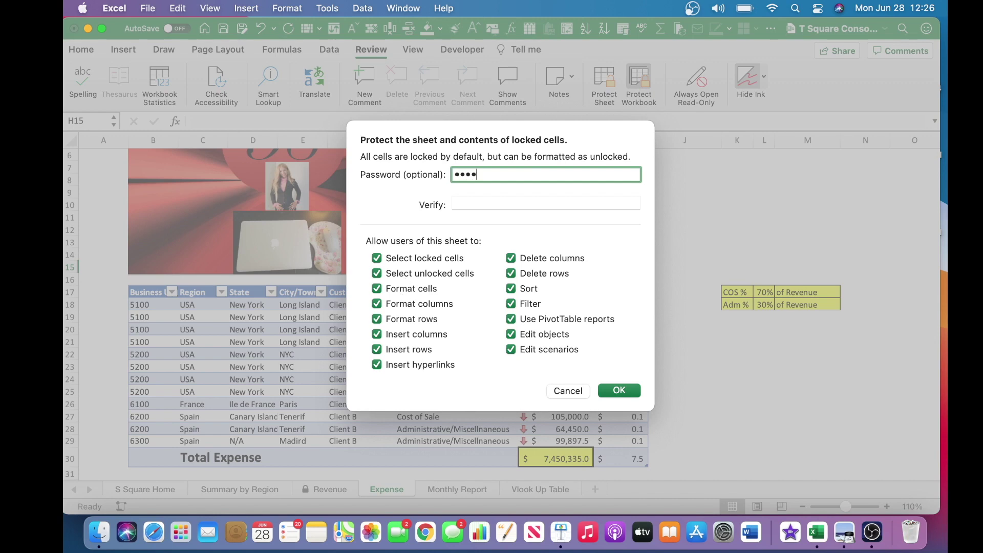
pyautogui.click(464, 204)
# Retype the password and apply protection so the Expense tab shows a lock.
pyautogui.write('1')
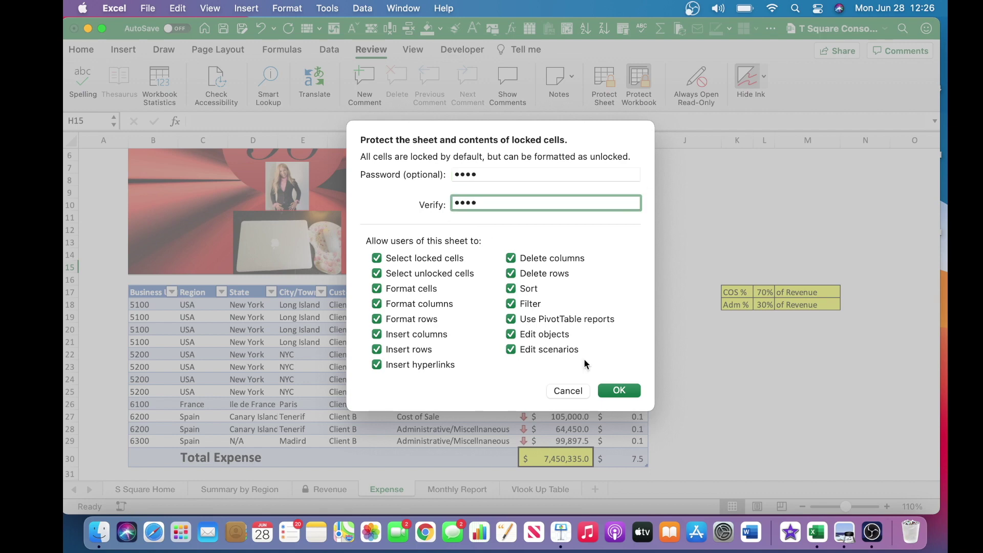
pyautogui.click(618, 391)
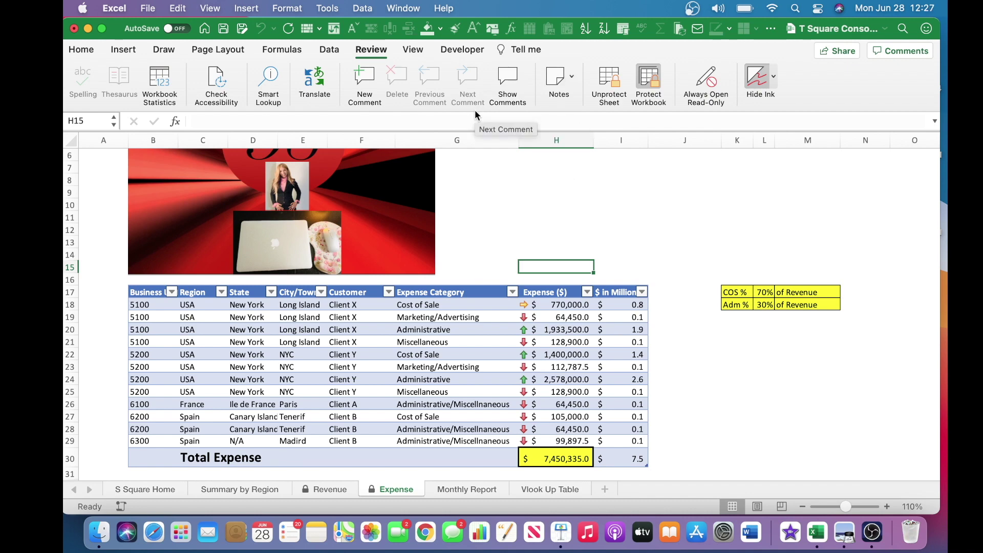
pyautogui.click(319, 491)
pyautogui.click(378, 489)
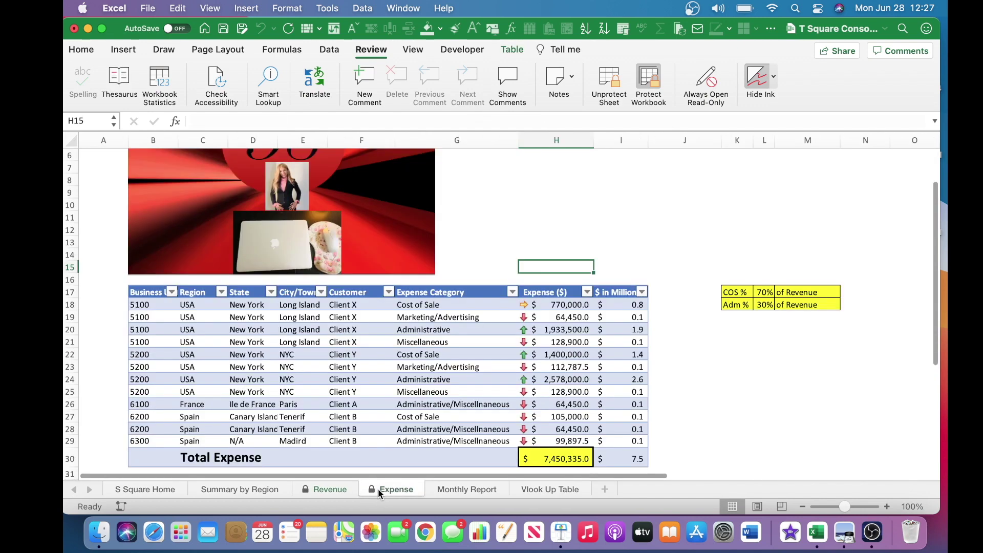
pyautogui.click(456, 490)
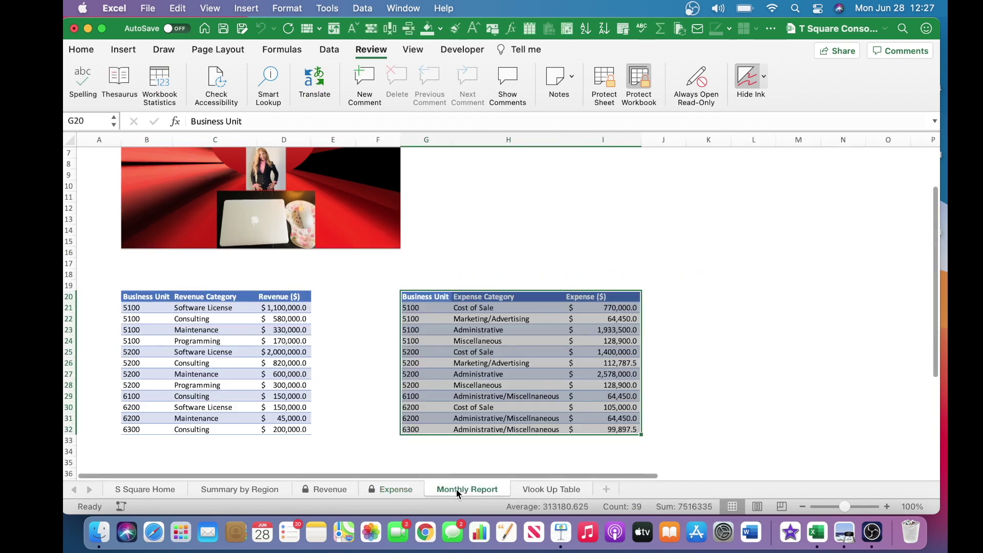
pyautogui.click(333, 297)
pyautogui.click(149, 297)
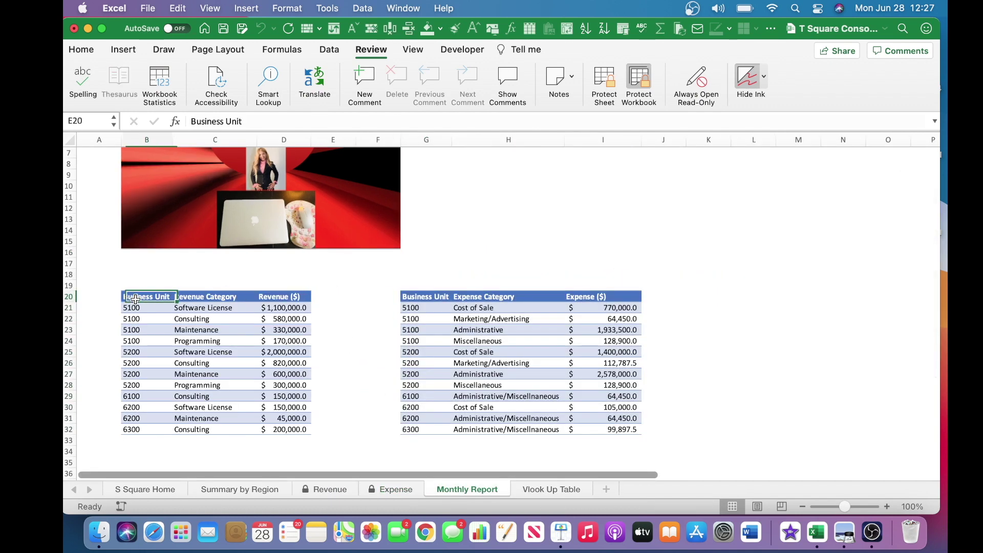
pyautogui.press('super+a')
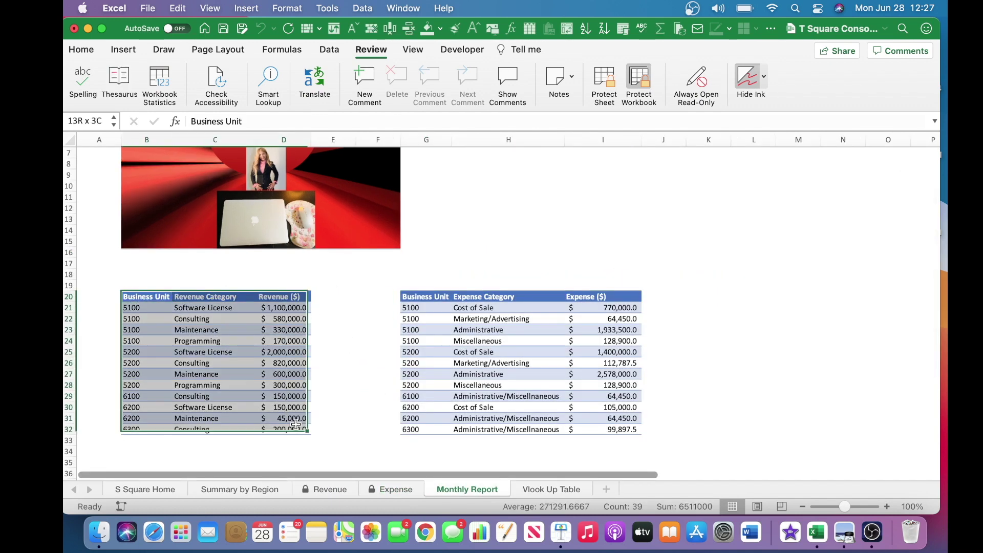
pyautogui.click(435, 294)
pyautogui.keyDown('shift'); pyautogui.click(618, 427); pyautogui.keyUp('shift')
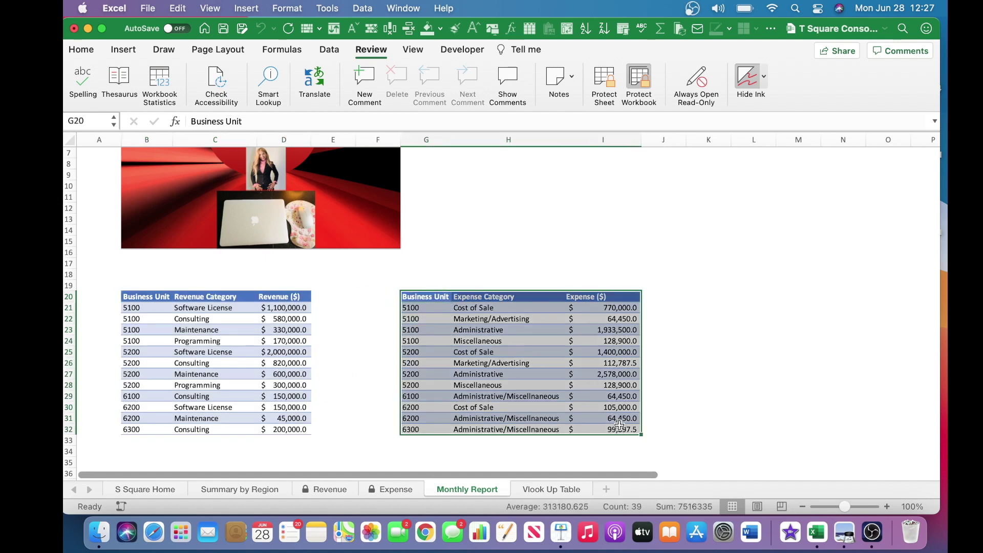
pyautogui.click(331, 452)
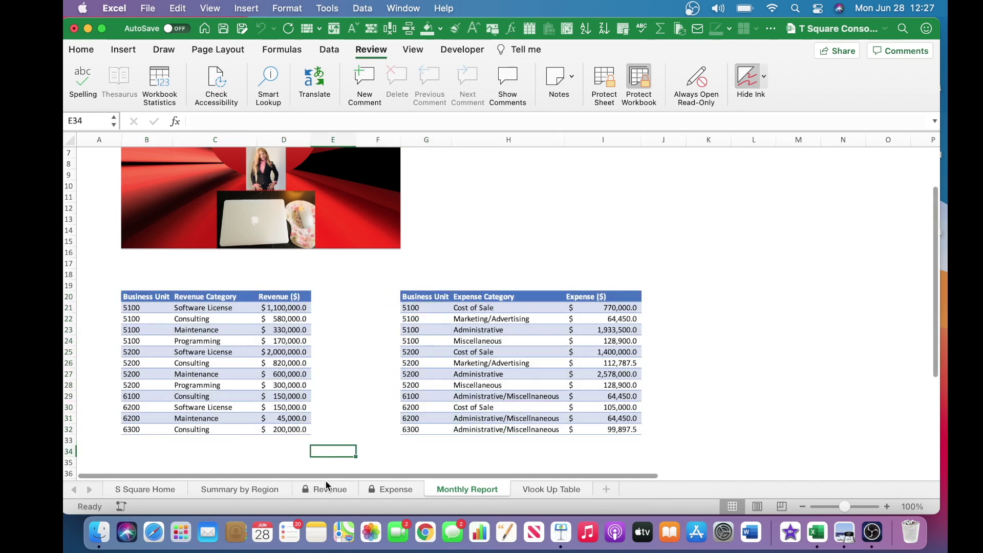
pyautogui.click(324, 489)
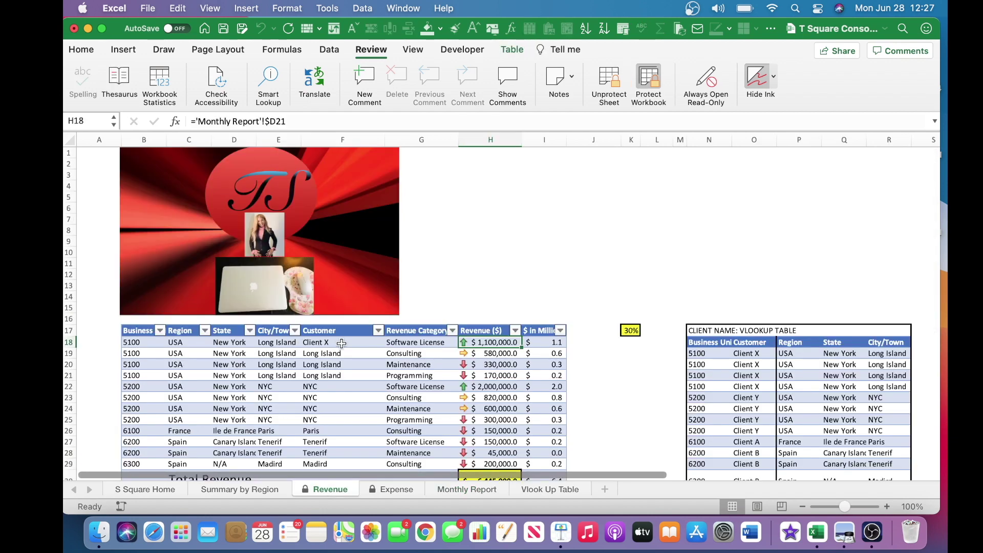
pyautogui.press('Right')
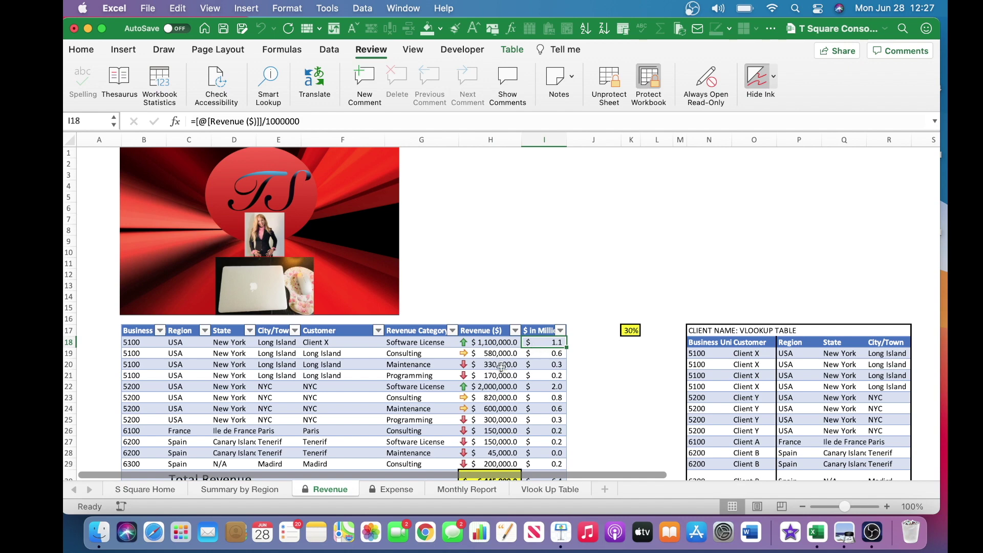
pyautogui.click(473, 339)
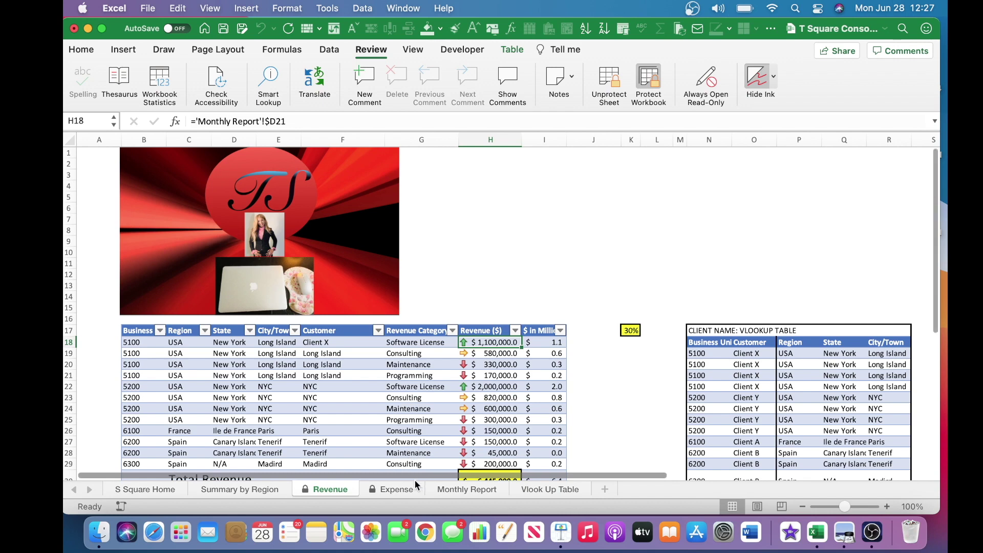
pyautogui.click(398, 487)
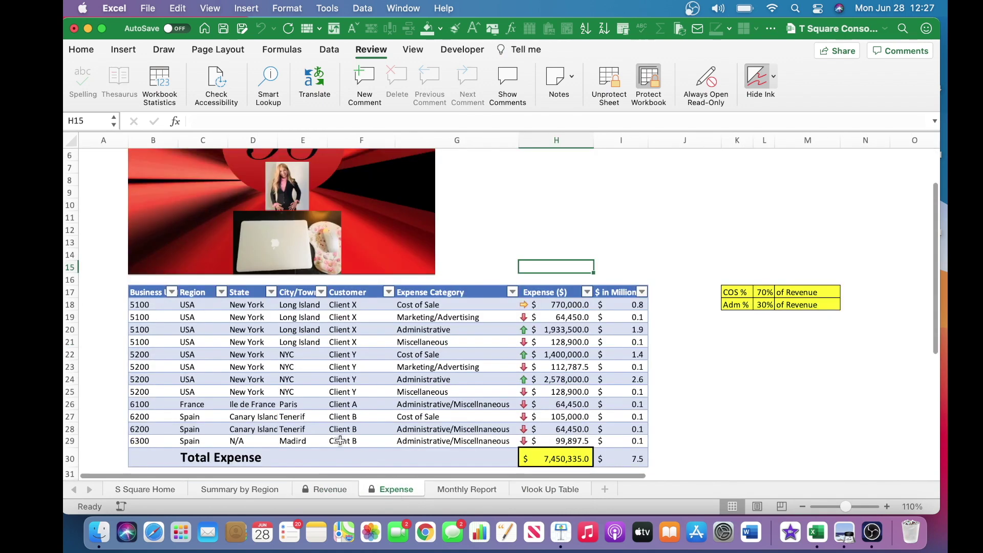
pyautogui.click(156, 293)
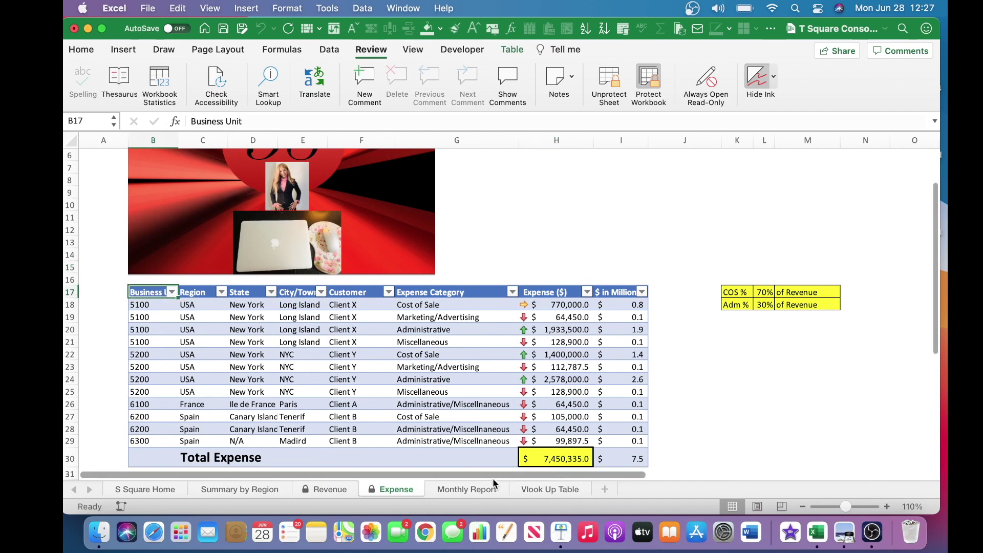
pyautogui.click(478, 490)
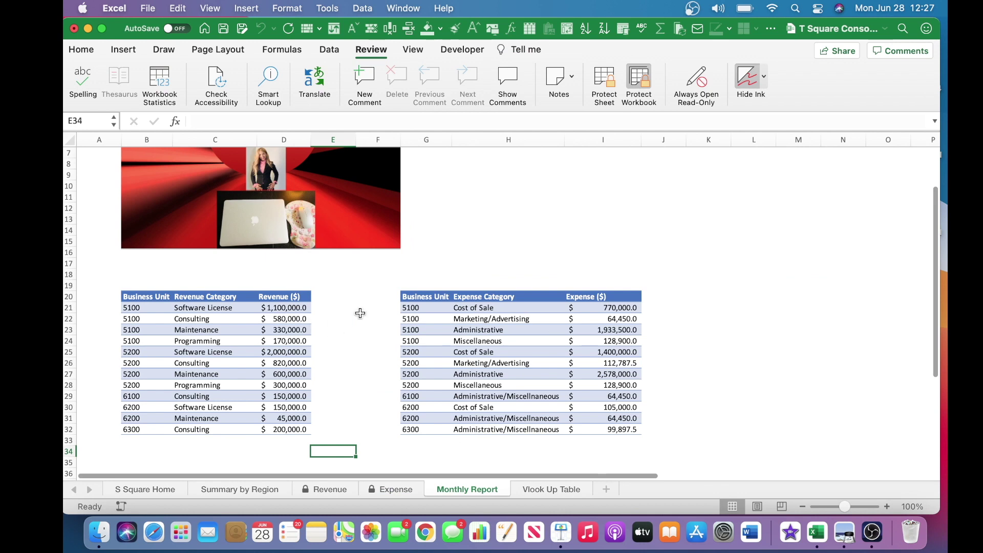
pyautogui.click(438, 301)
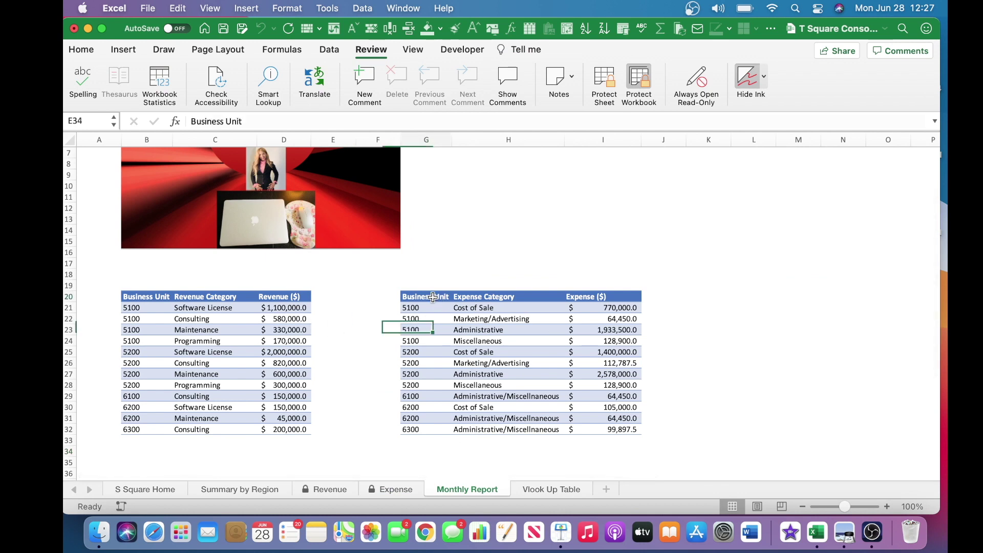
pyautogui.keyDown('shift'); pyautogui.click(622, 430); pyautogui.keyUp('shift')
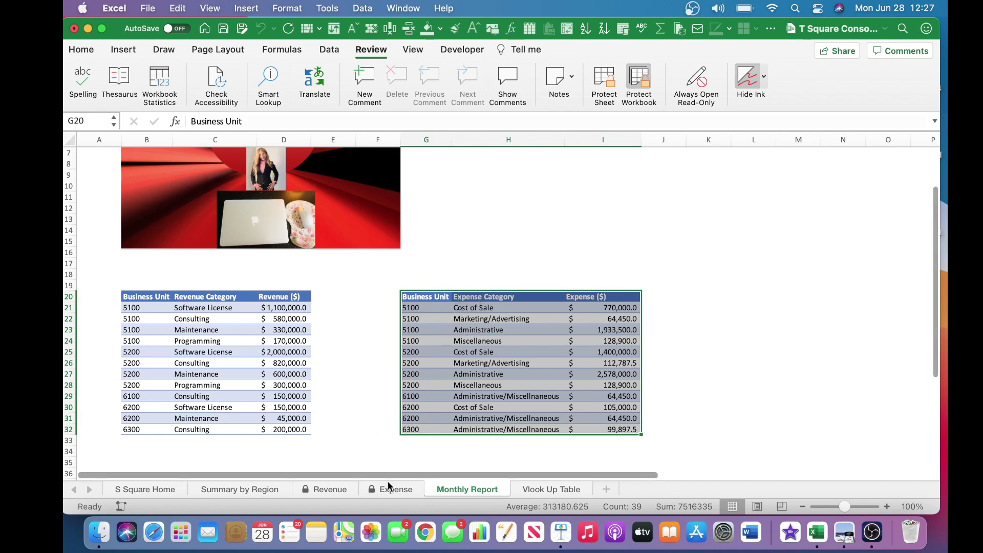
pyautogui.click(395, 490)
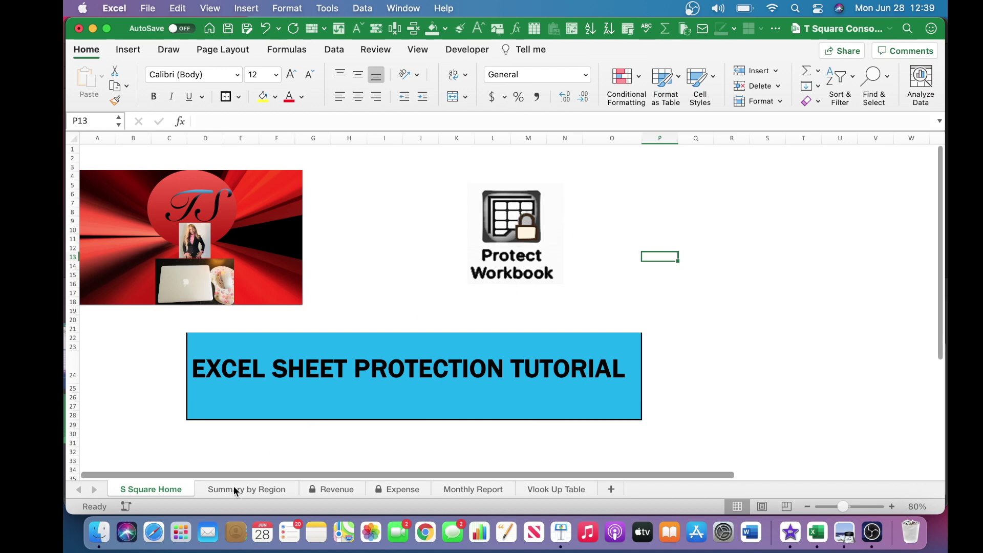
# Inspect the tab context menus of S Square Home and Revenue, closing each without changes.
pyautogui.rightClick(168, 489)
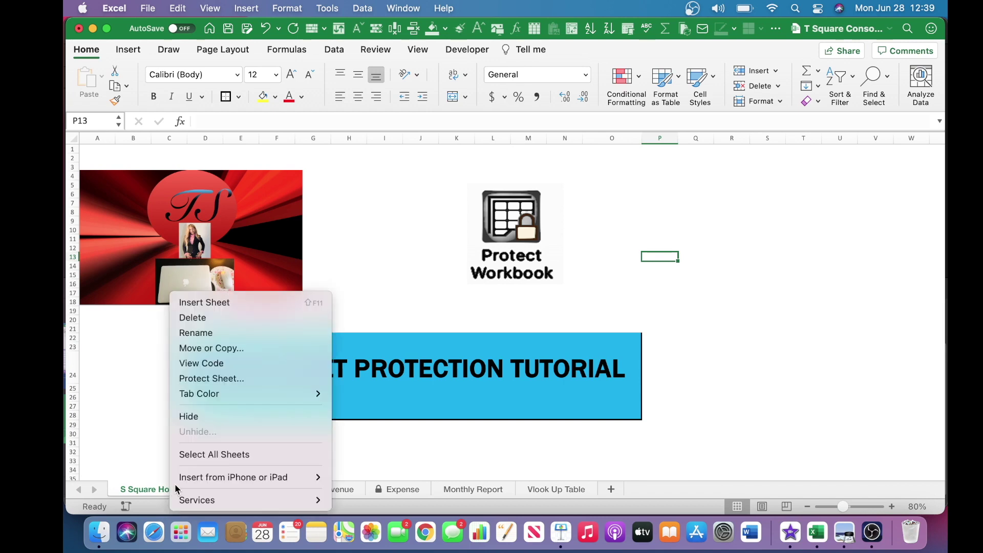
pyautogui.click(498, 450)
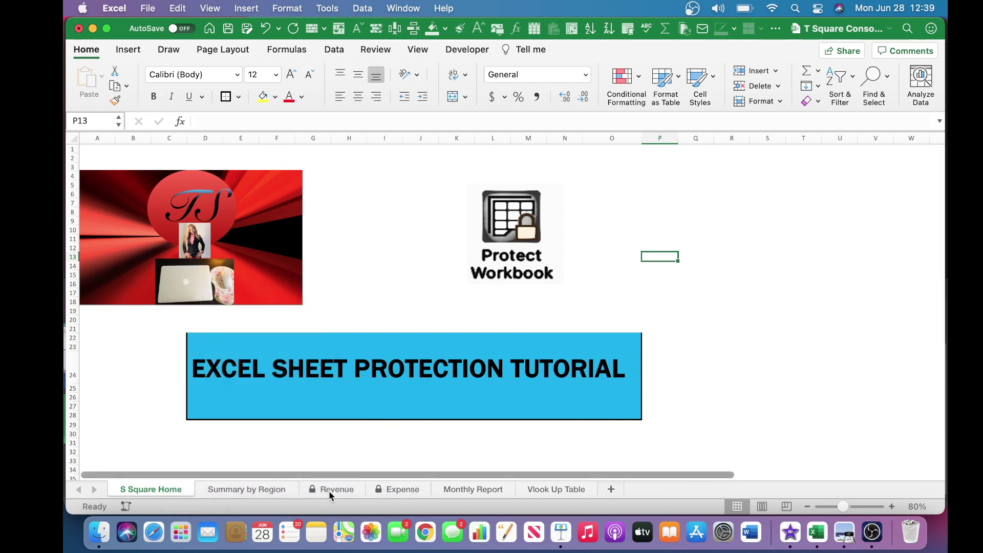
pyautogui.rightClick(329, 491)
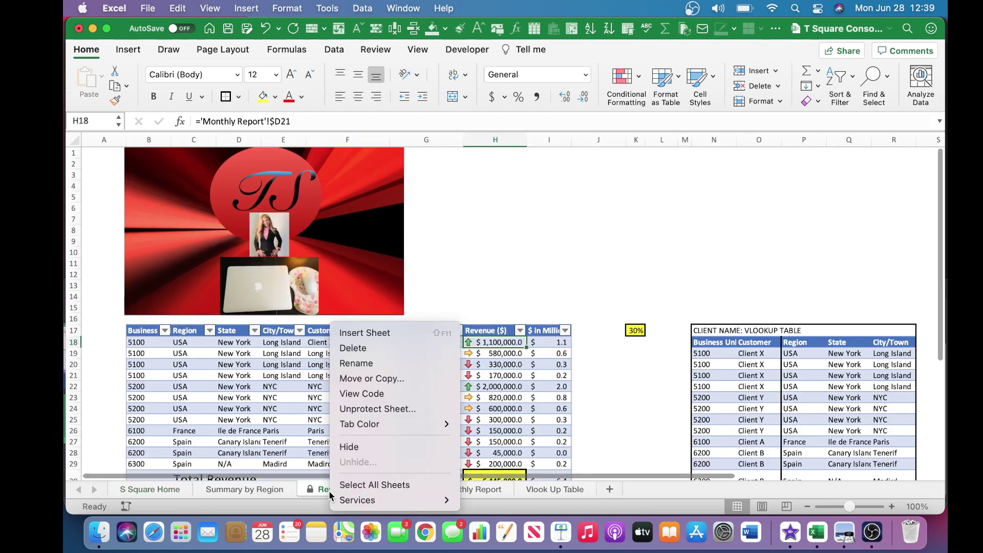
pyautogui.click(597, 270)
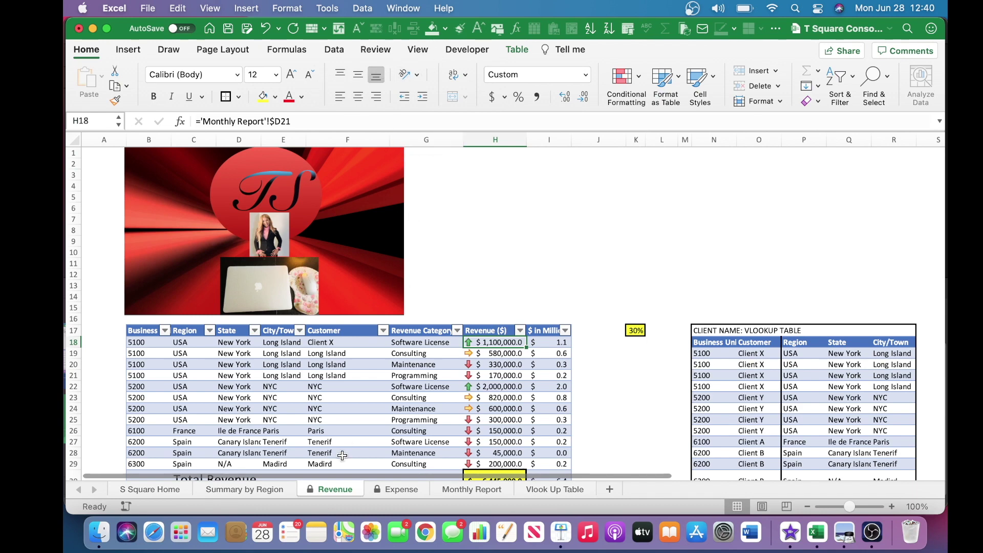
pyautogui.click(163, 491)
pyautogui.rightClick(163, 490)
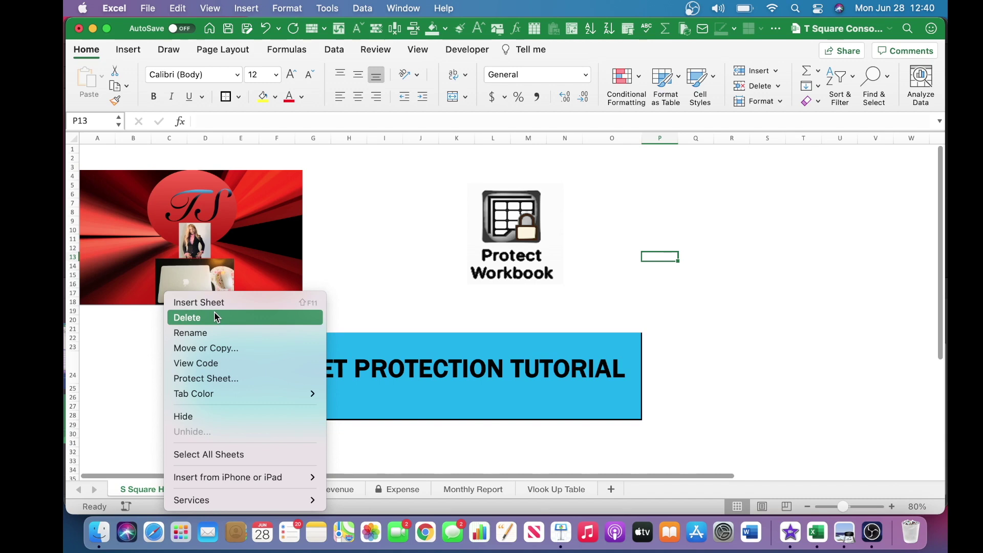
pyautogui.click(404, 454)
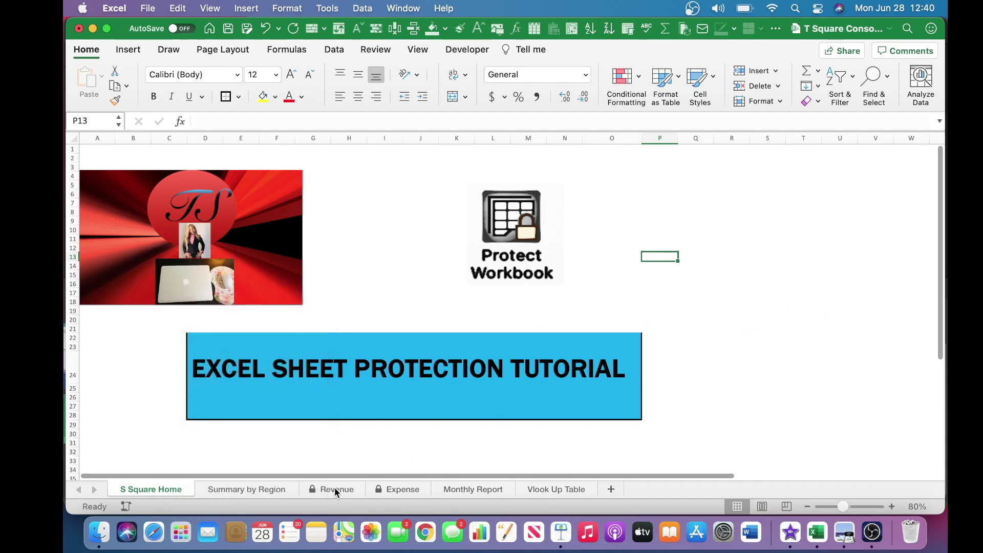
# Return to Revenue, select cell I20, and view its tab menu with Delete, Rename, Hide available.
pyautogui.click(335, 489)
pyautogui.rightClick(335, 490)
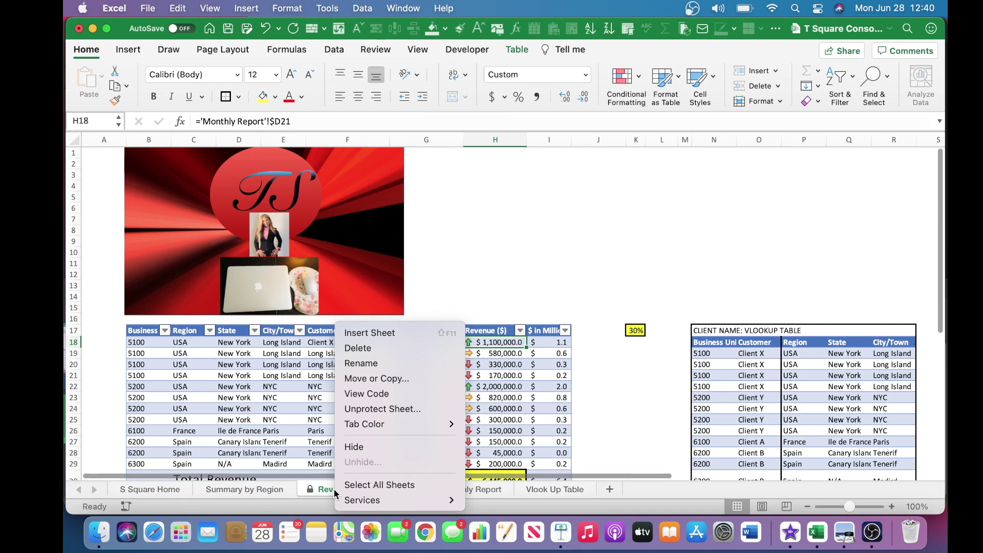
pyautogui.click(583, 174)
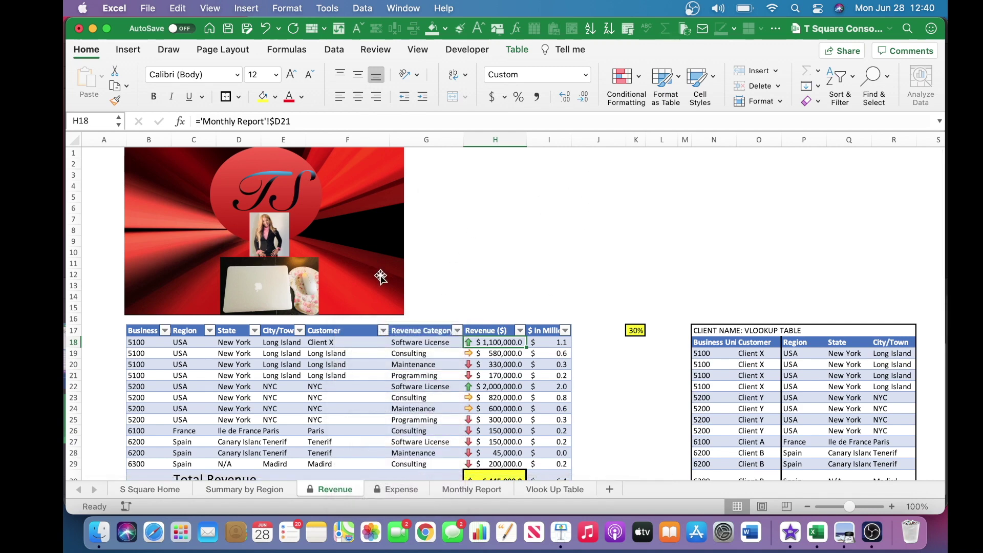
pyautogui.click(558, 363)
pyautogui.rightClick(340, 494)
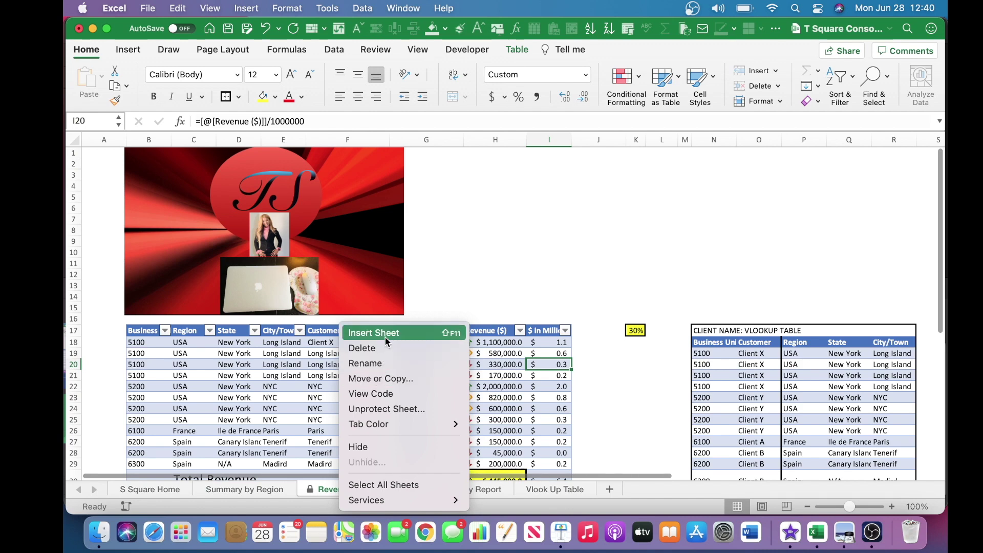
pyautogui.click(533, 254)
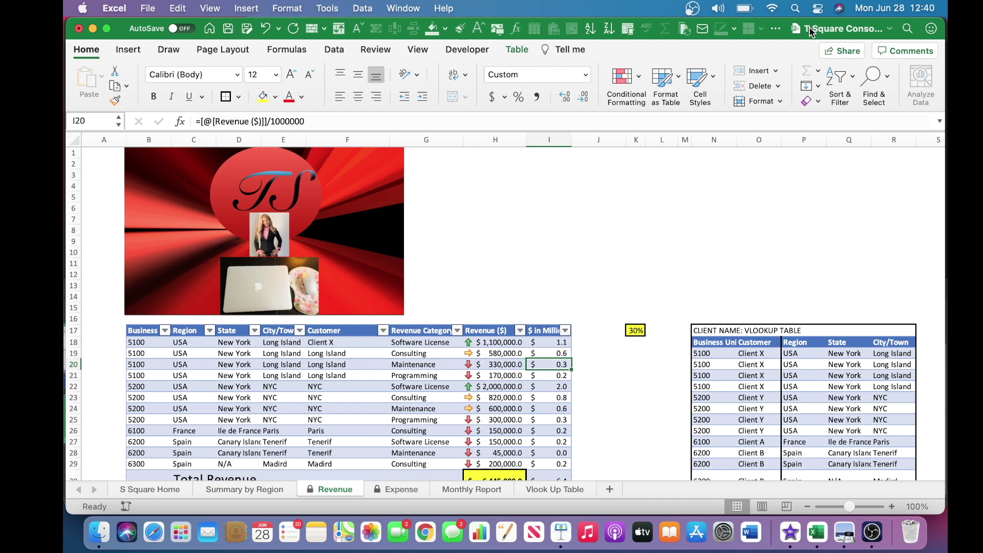
# Check the workbook's name and save location, then select cell J6 on the Revenue sheet.
pyautogui.click(889, 29)
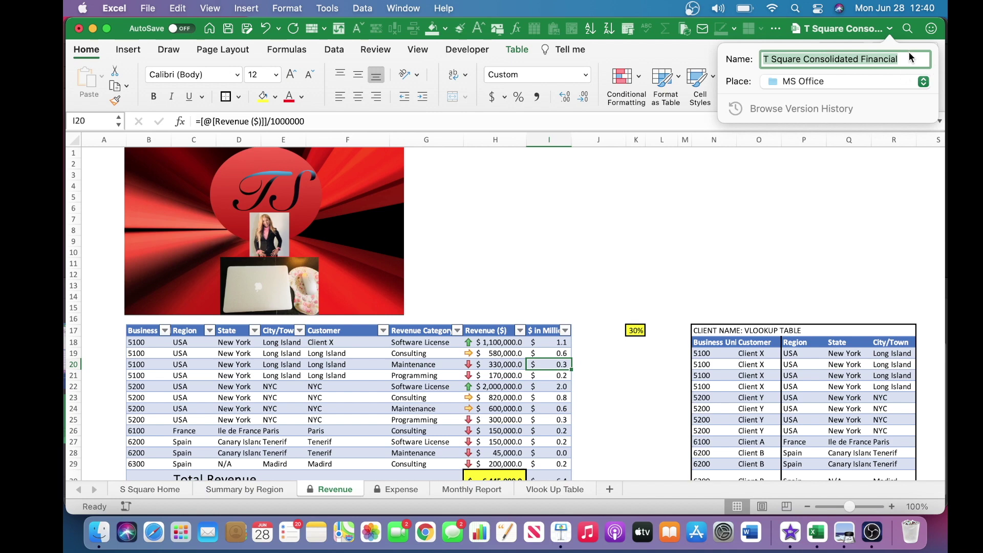
pyautogui.click(602, 213)
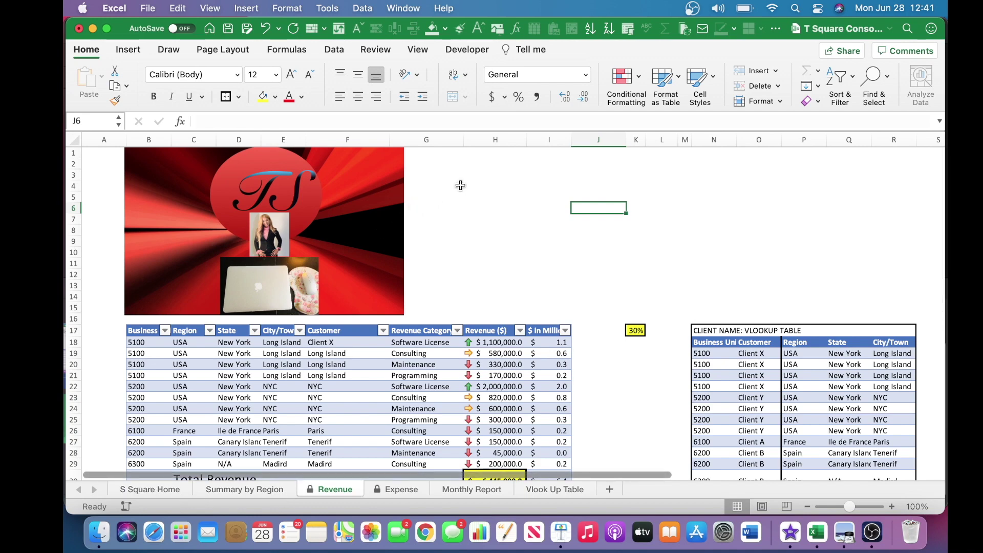
pyautogui.click(367, 51)
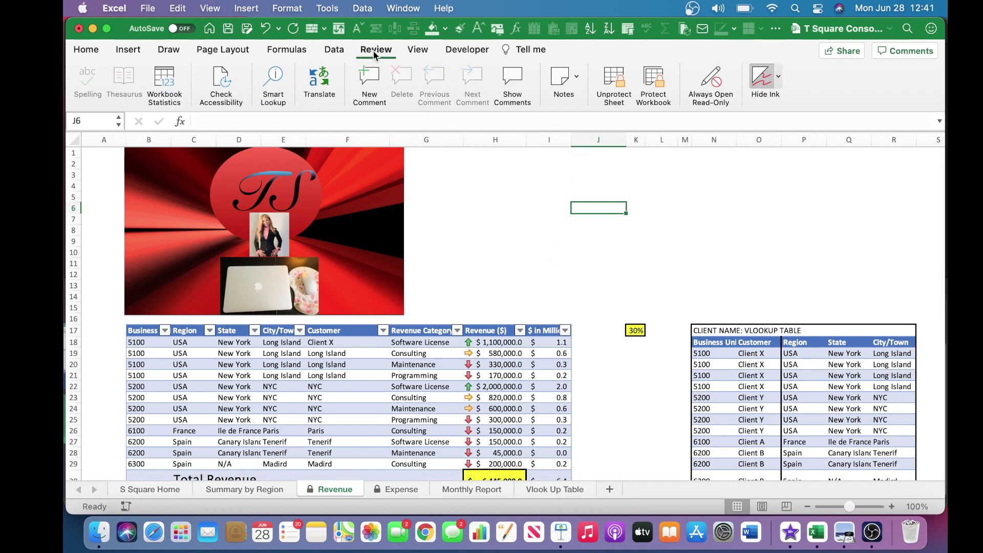
# Password-protect the workbook structure, entering the password twice with Protect structure kept ticked.
pyautogui.click(654, 82)
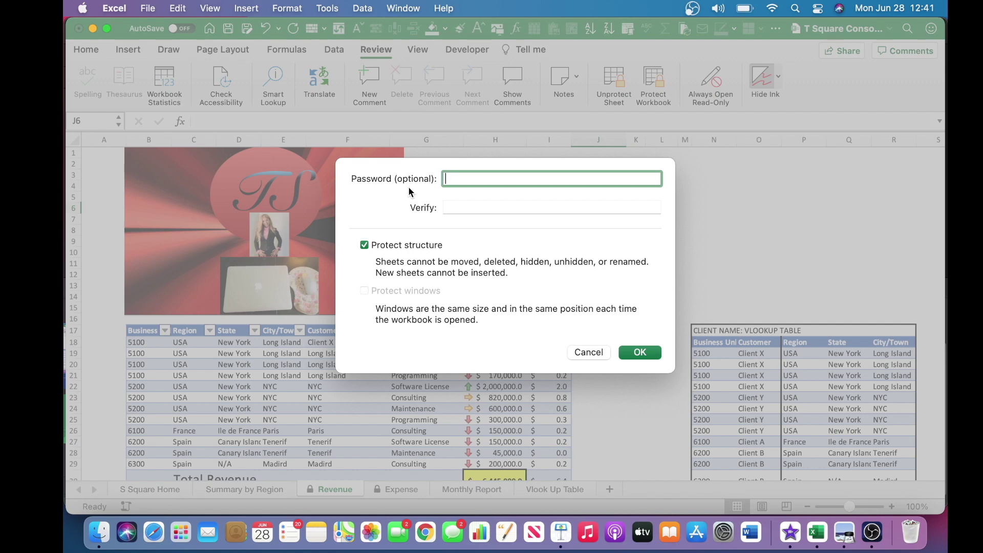
pyautogui.write('****')
pyautogui.click(457, 207)
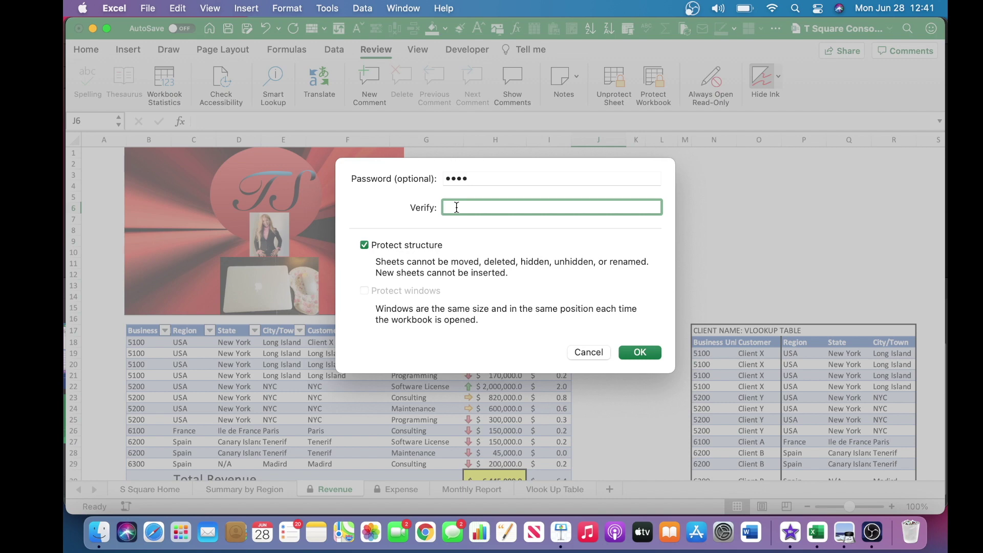
pyautogui.write('****')
pyautogui.click(627, 352)
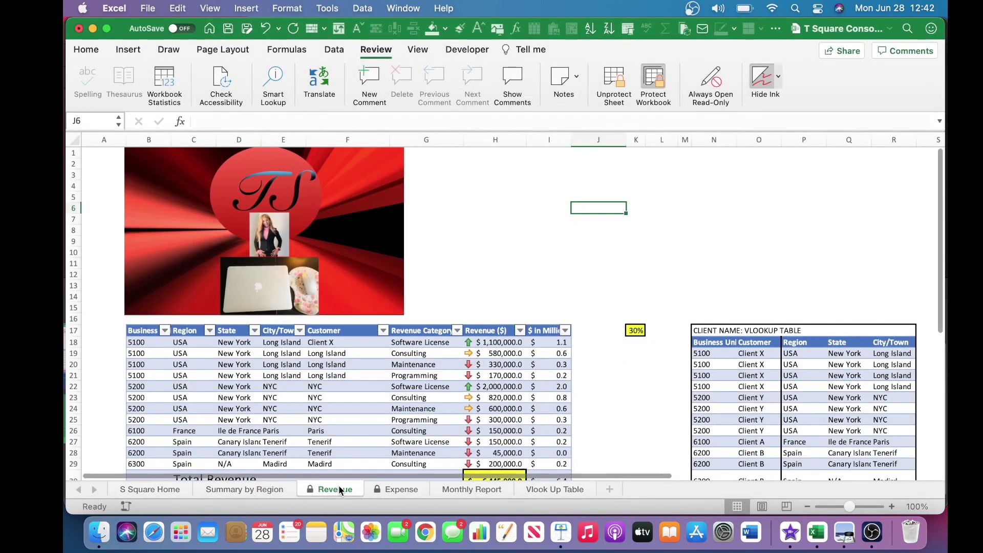
# Check that the Revenue tab's insert, delete, rename, move and hide options are greyed out.
pyautogui.rightClick(339, 486)
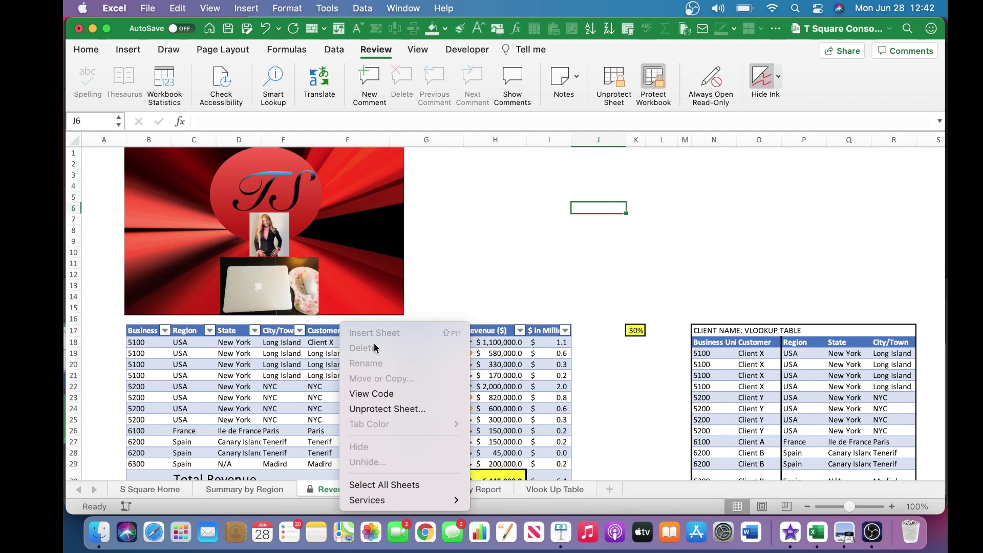
pyautogui.click(492, 285)
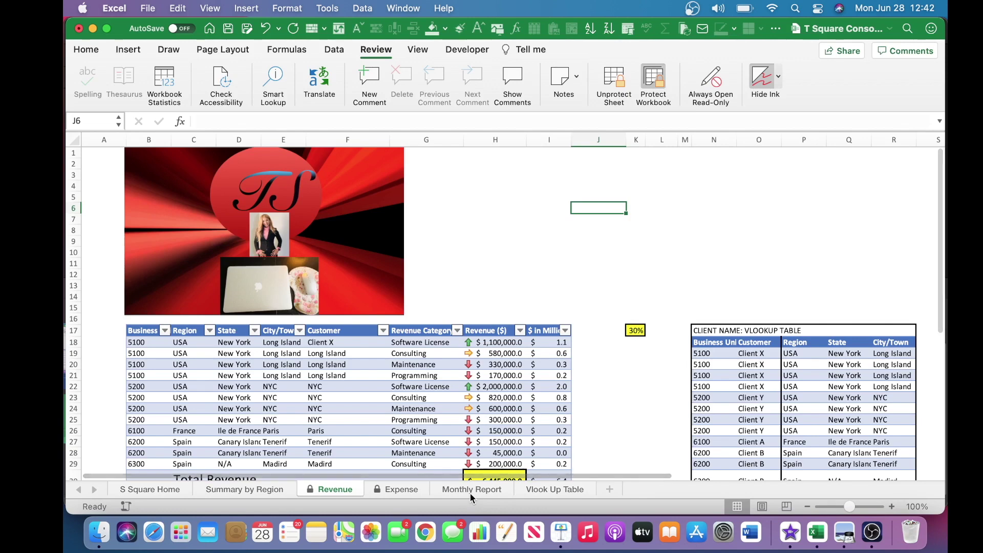